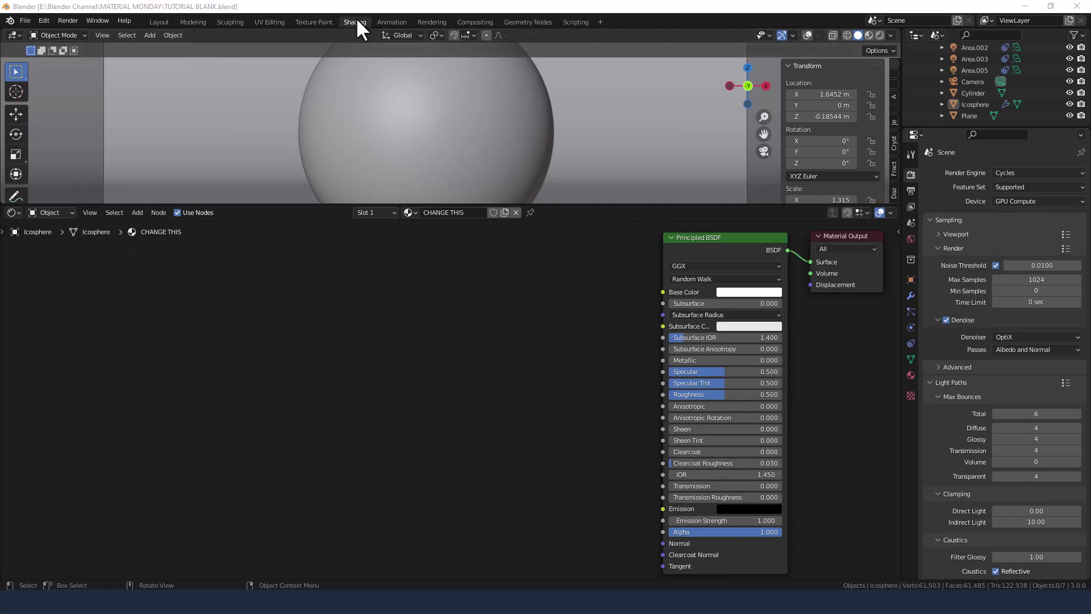
# Switch the viewport to Rendered shading to see the icosphere as a live Cycles render.
pyautogui.click(879, 35)
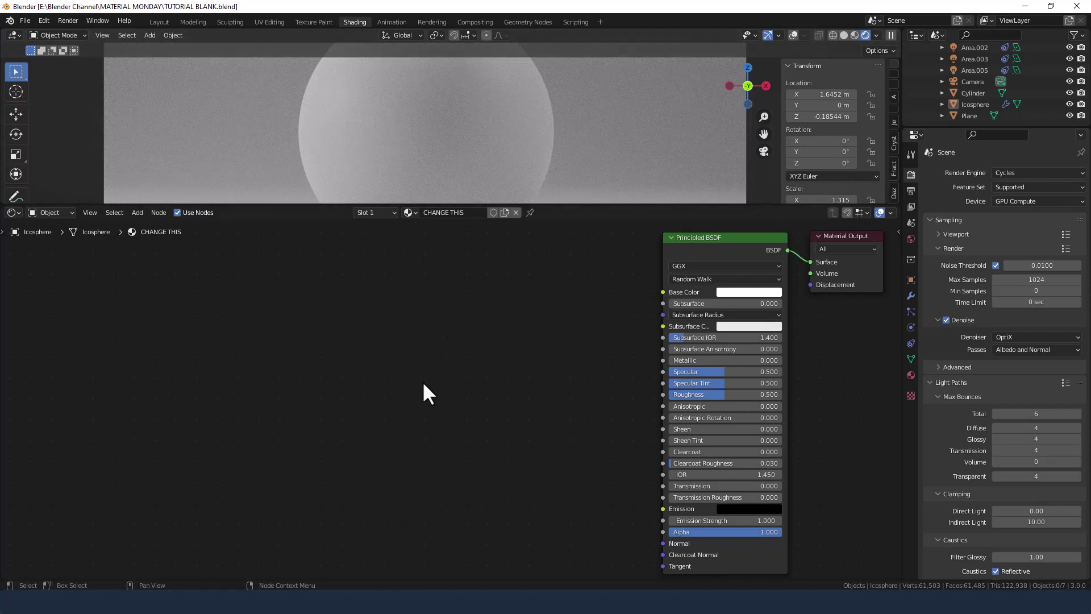
# Add a Noise Texture and connect its Fac to the Principled BSDF Transmission.
pyautogui.hotkey('shift', 'a')
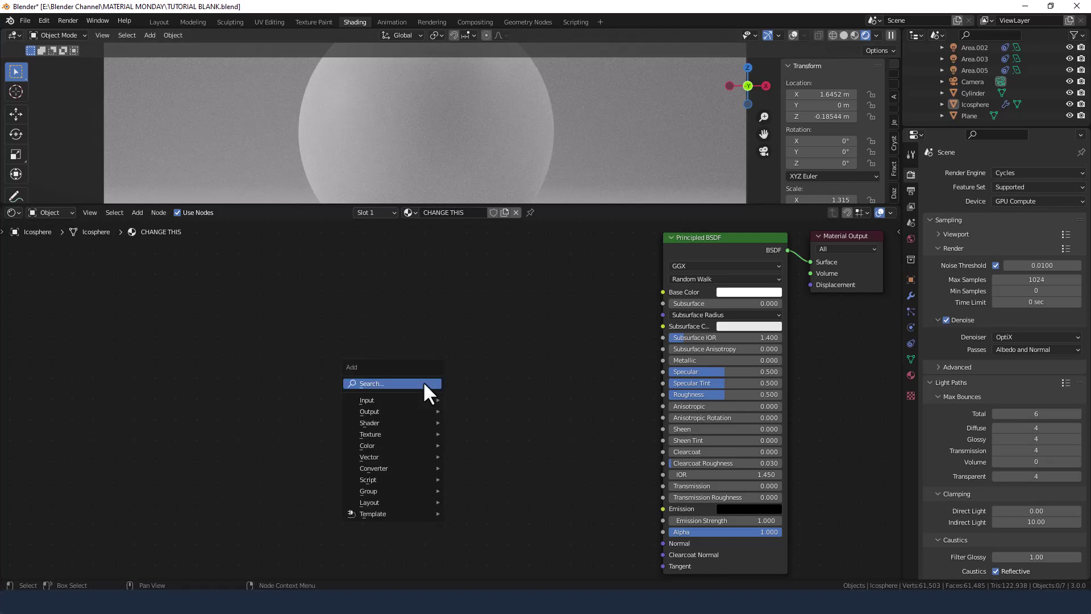
pyautogui.click(423, 381)
pyautogui.write('NOISE')
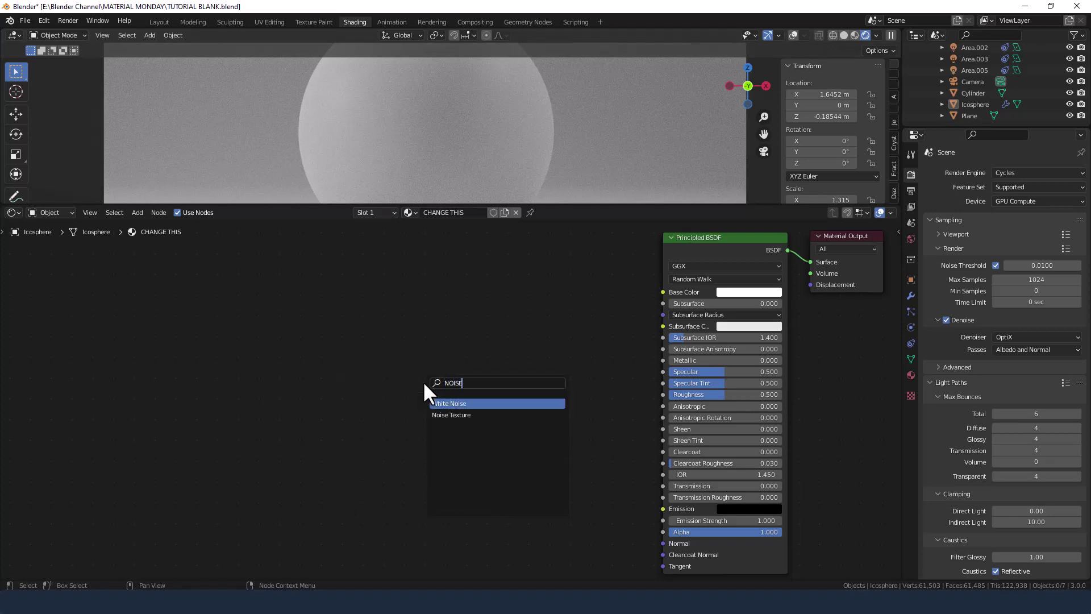
pyautogui.press('Return')
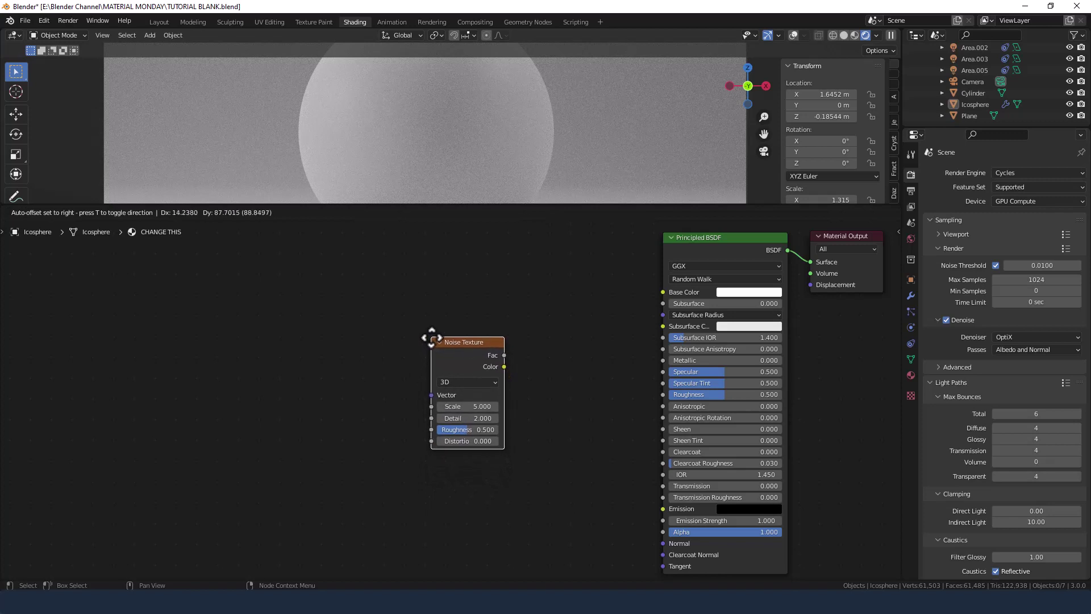
pyautogui.click(432, 338)
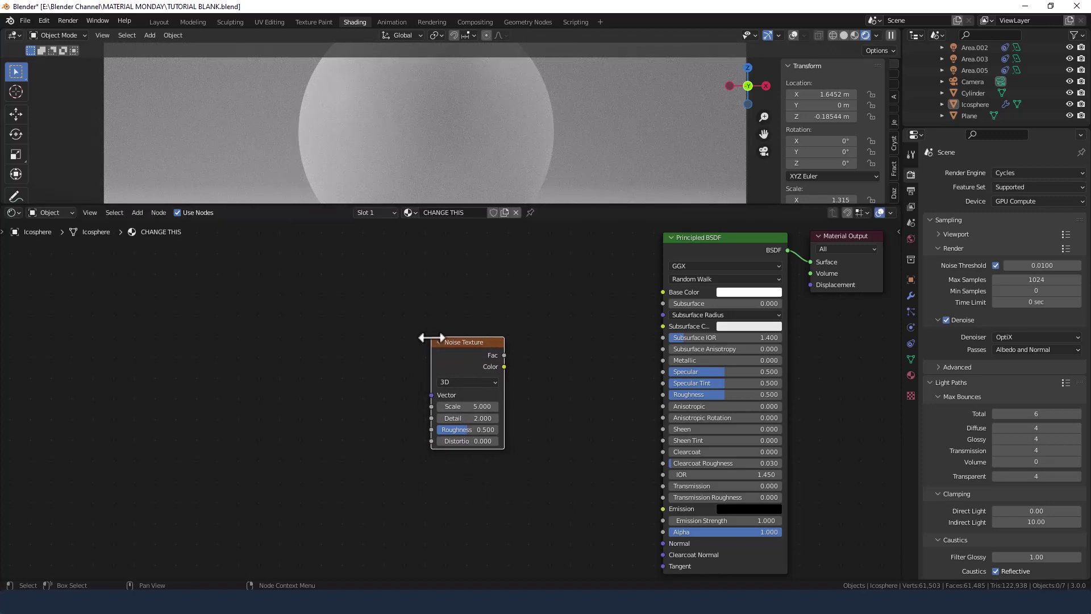
pyautogui.moveTo(503, 354); pyautogui.dragTo(664, 486)
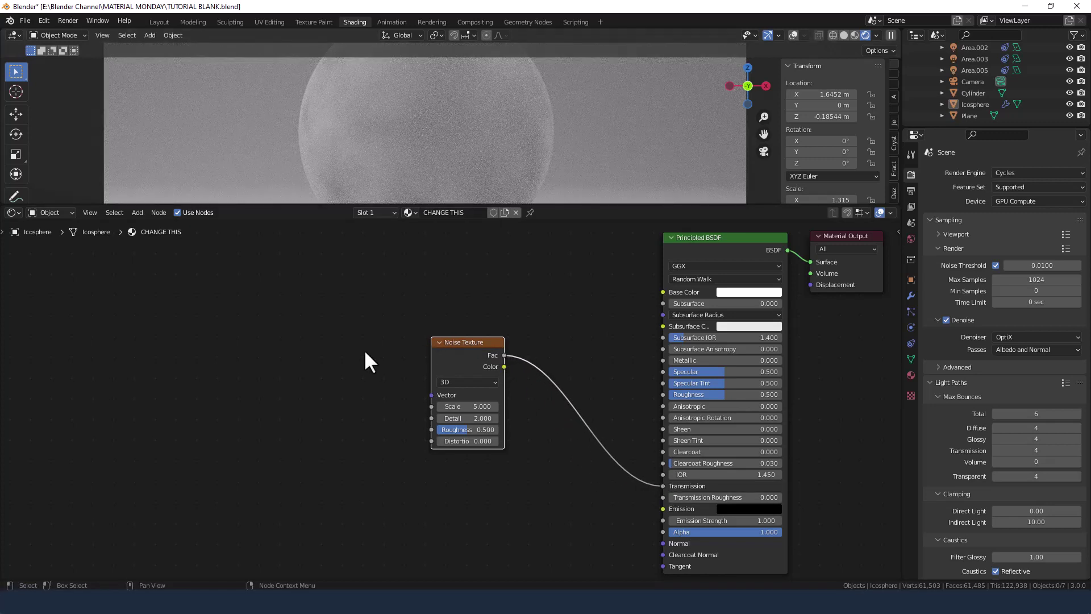
# Add Texture Coordinate and Mapping to the noise, and insert a duplicate Noise Texture between them.
pyautogui.hotkey('ctrl', 't')
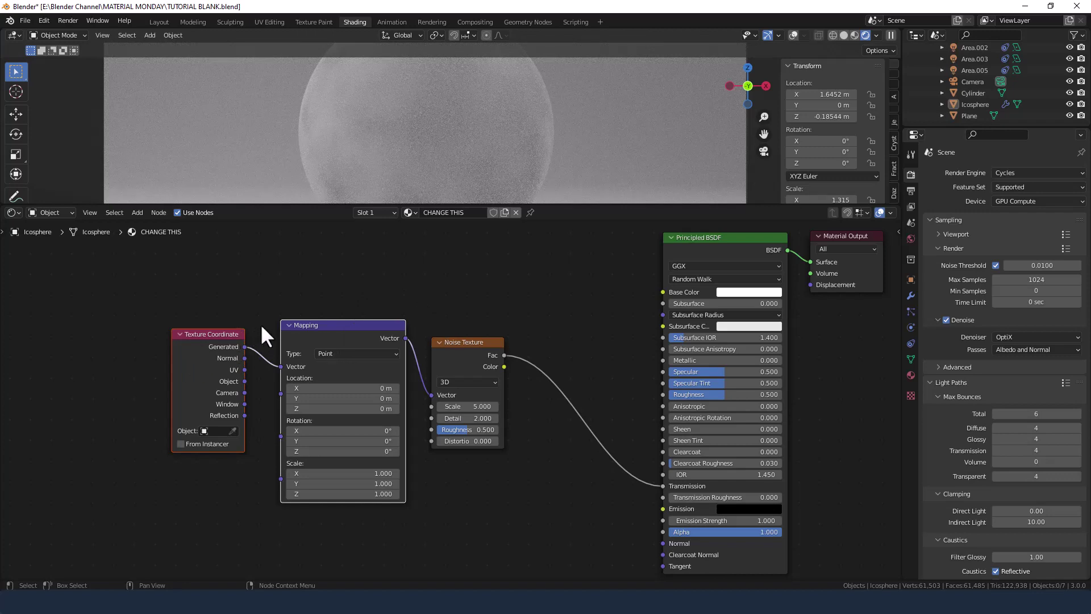
pyautogui.scroll(-3, 260, 323)
pyautogui.click(456, 365)
pyautogui.hotkey('shift', 'd')
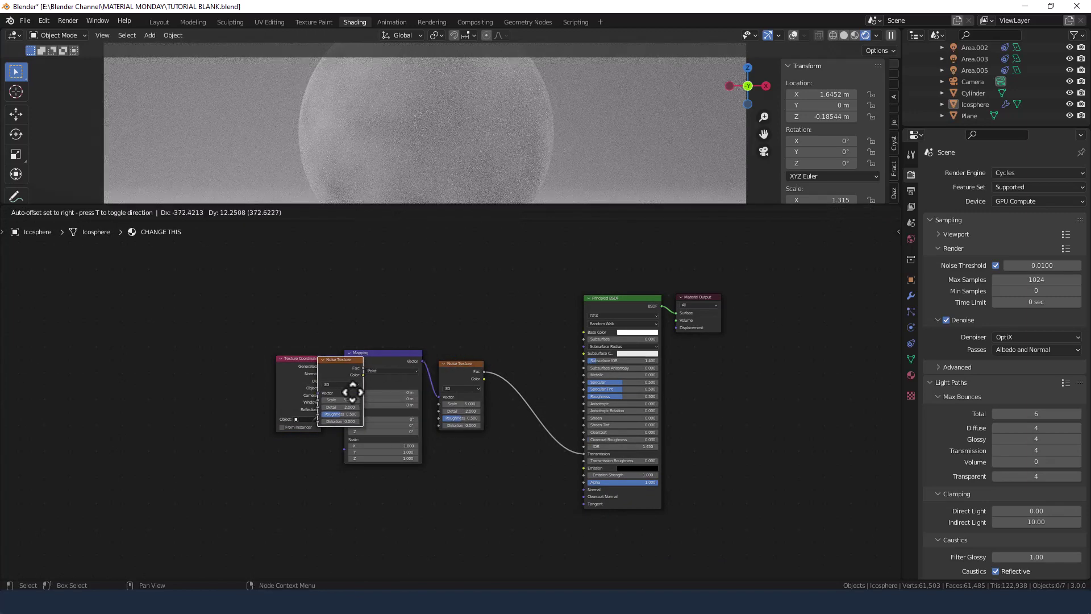
pyautogui.click(375, 390)
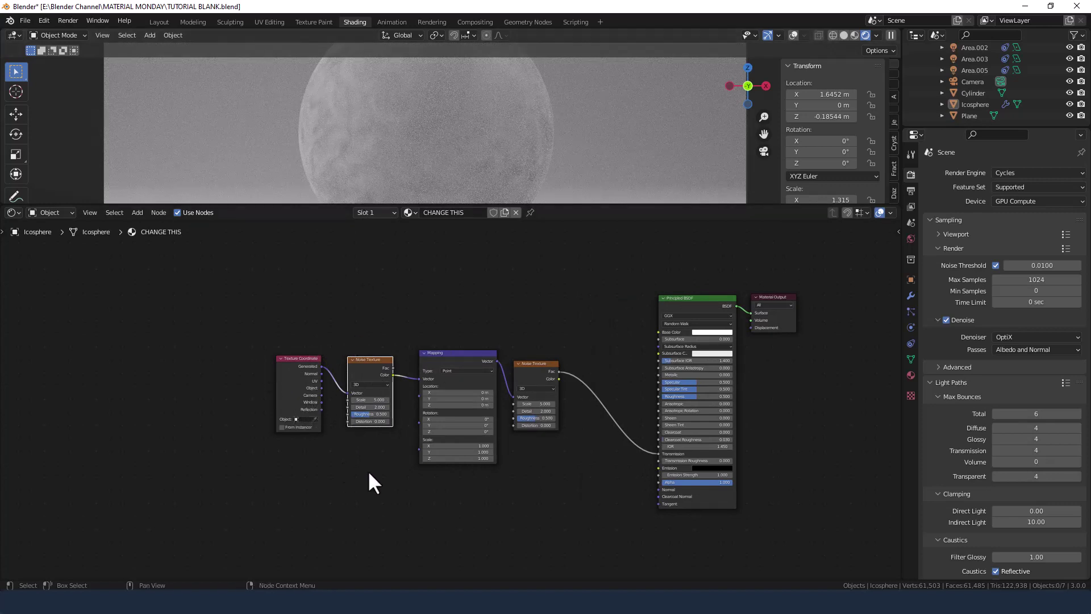
pyautogui.moveTo(369, 471); pyautogui.dragTo(266, 460, button='middle')
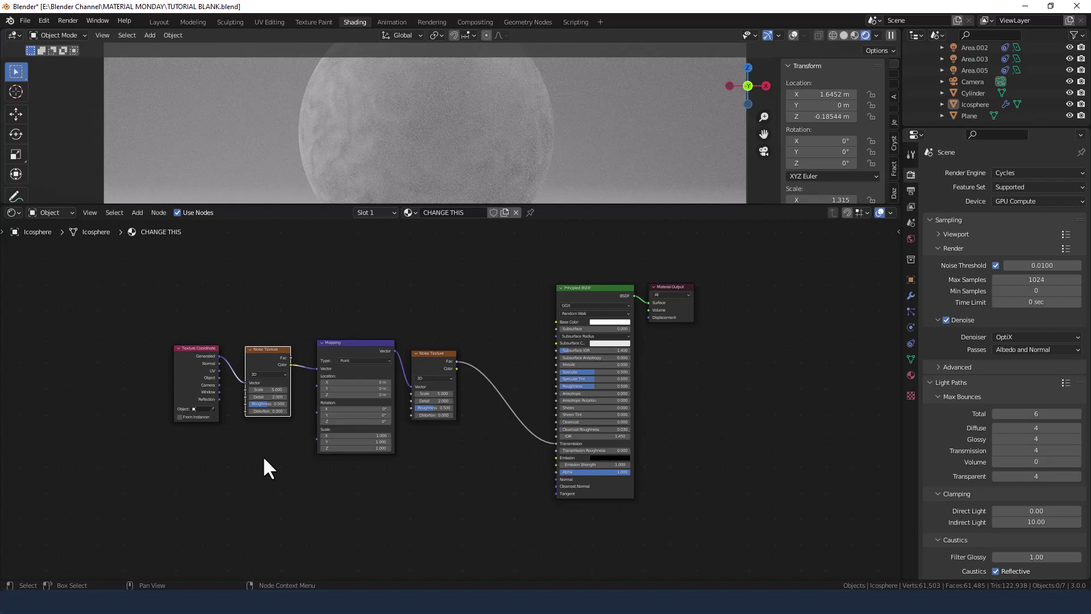
# Set the Principled BSDF Specular, Specular Tint and Roughness to 0.
pyautogui.scroll(3, 500, 364)
pyautogui.moveTo(510, 370); pyautogui.dragTo(369, 379, button='middle')
pyautogui.moveTo(545, 383); pyautogui.dragTo(421, 393)
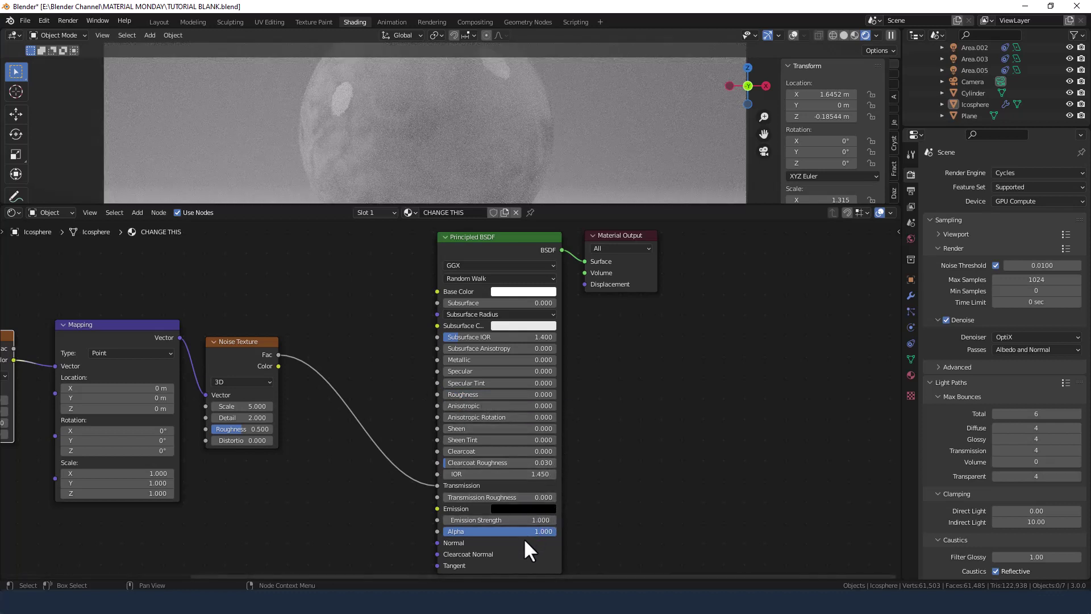
# Set the Principled BSDF Emission Strength to 500.
pyautogui.click(528, 519)
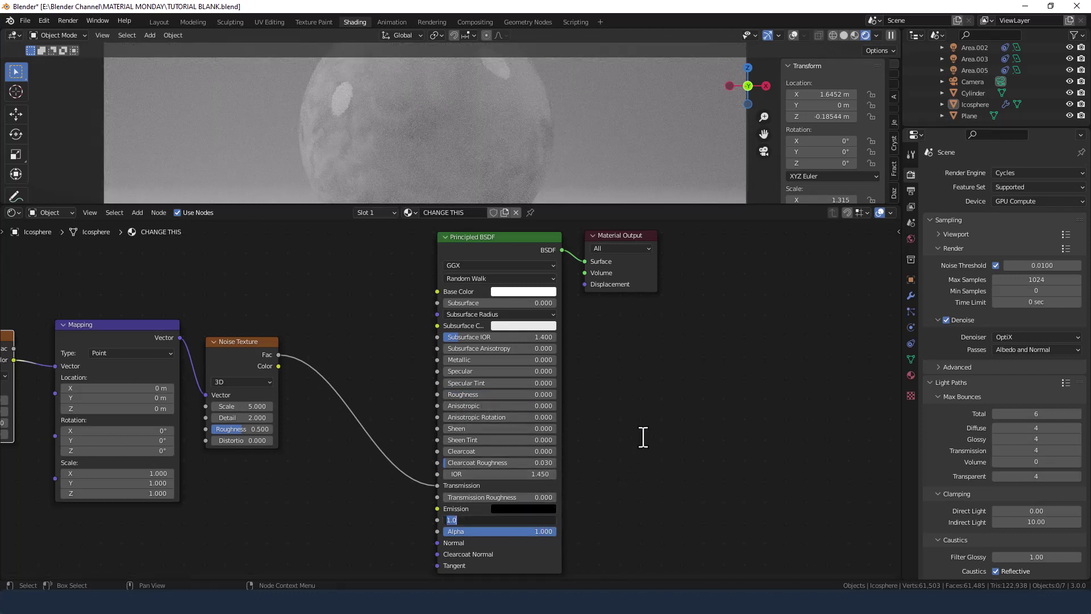
pyautogui.write('500')
pyautogui.press('Return')
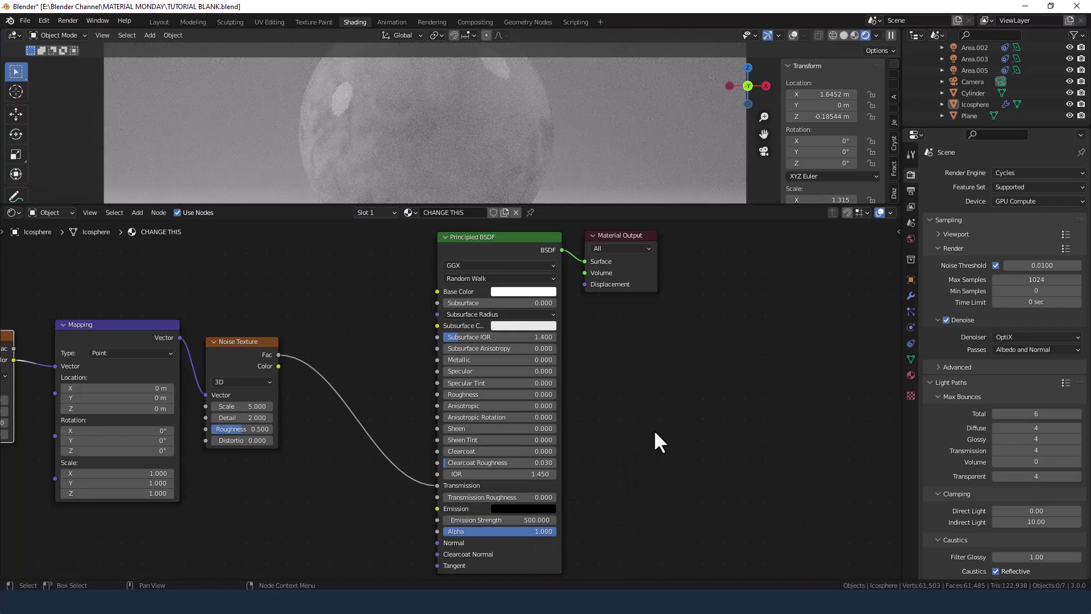
pyautogui.scroll(-3, 506, 153)
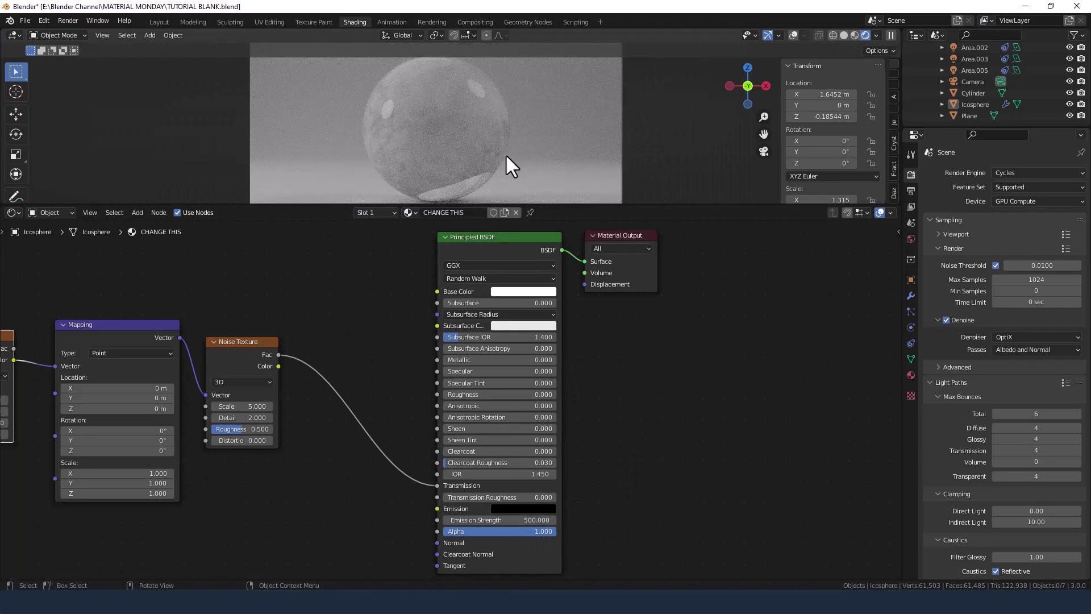
pyautogui.scroll(3, 506, 154)
pyautogui.scroll(-3, 234, 448)
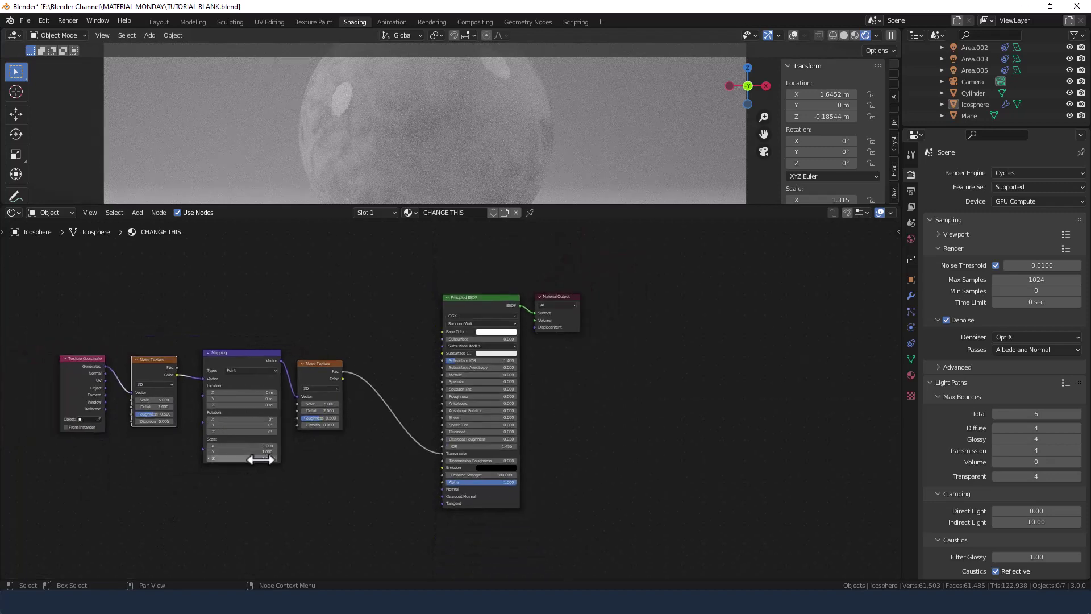
pyautogui.moveTo(364, 460); pyautogui.dragTo(555, 470, button='middle')
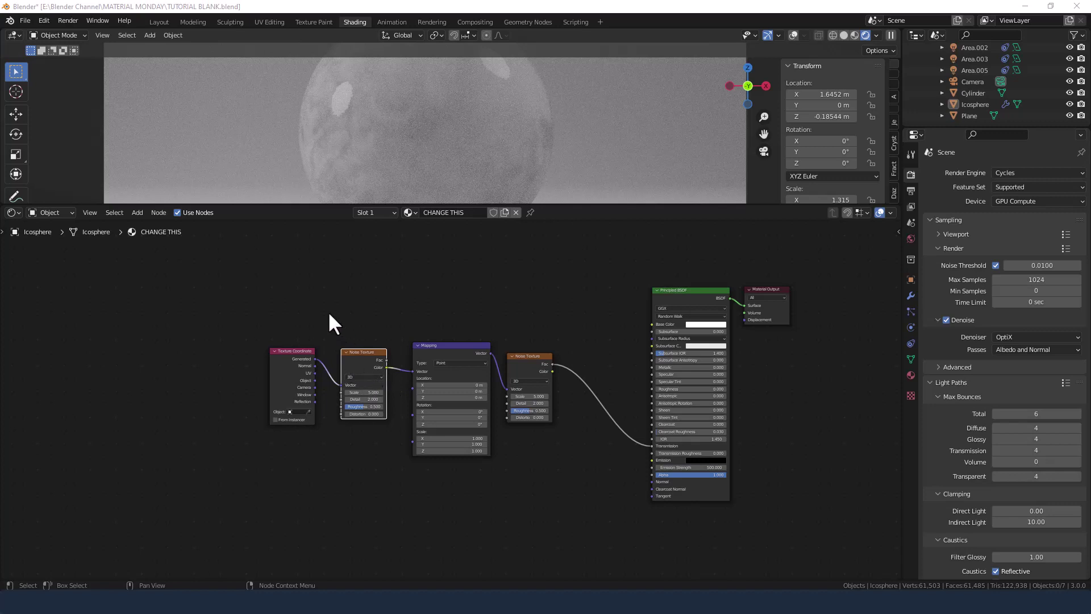
# Move the Texture Coordinate node down and left to make room.
pyautogui.moveTo(305, 356); pyautogui.dragTo(290, 410)
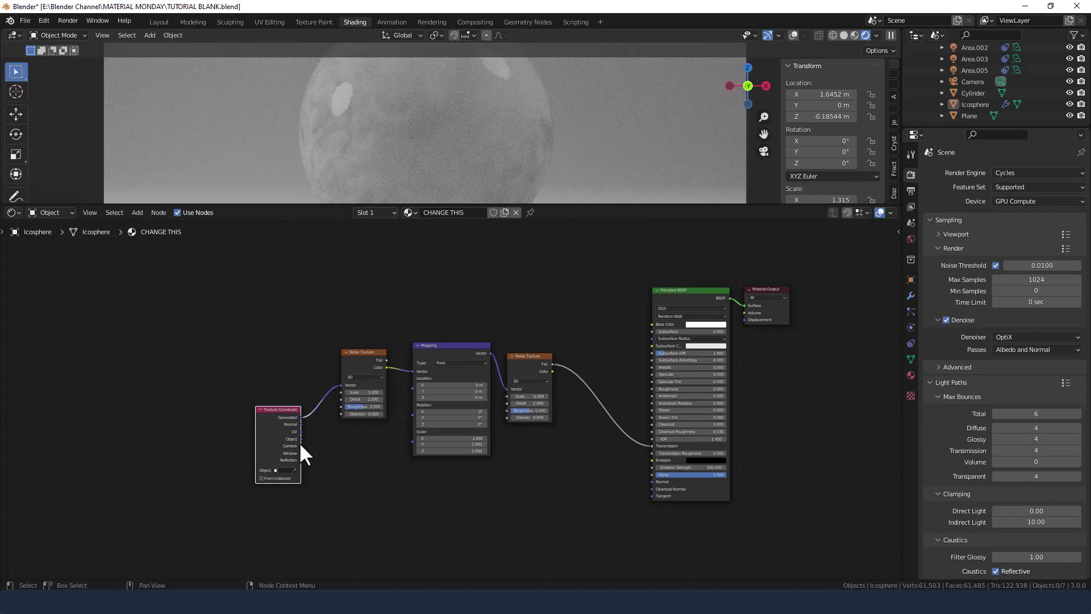
pyautogui.scroll(2, 302, 440)
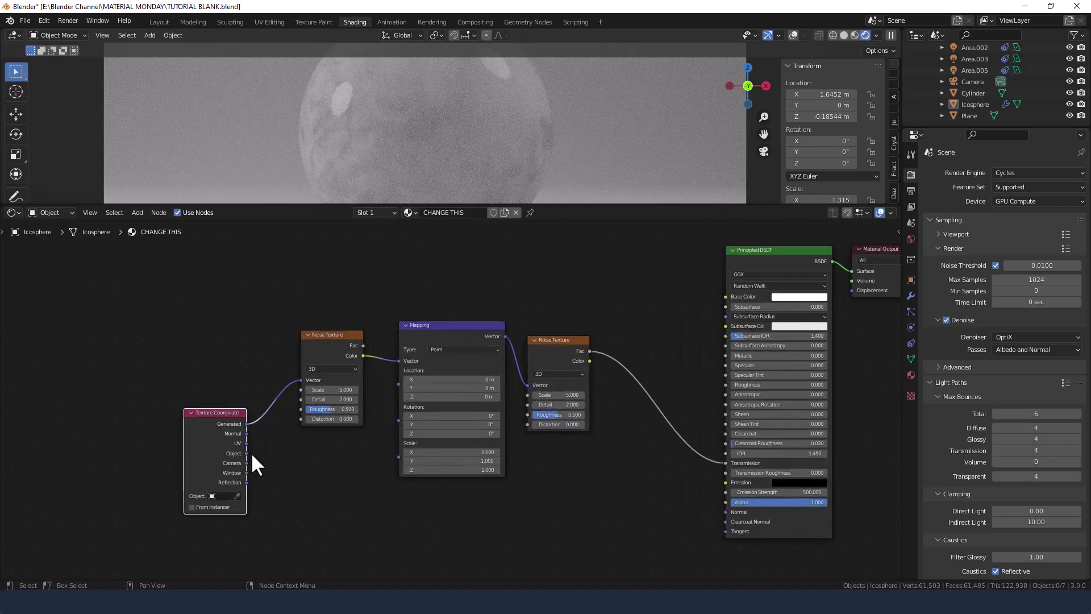
pyautogui.scroll(-2, 279, 428)
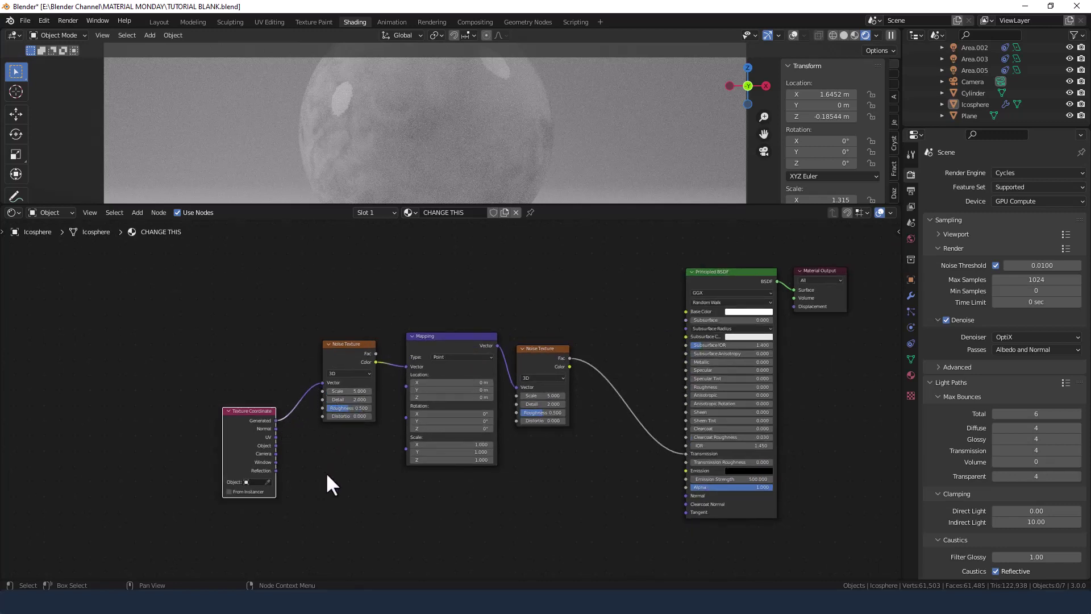
pyautogui.scroll(-1, 329, 483)
# Insert a Mix node between Noise Texture and Mapping, with Generated coordinates into Color2.
pyautogui.hotkey('shift', 'a')
pyautogui.click(334, 448)
pyautogui.write('mix')
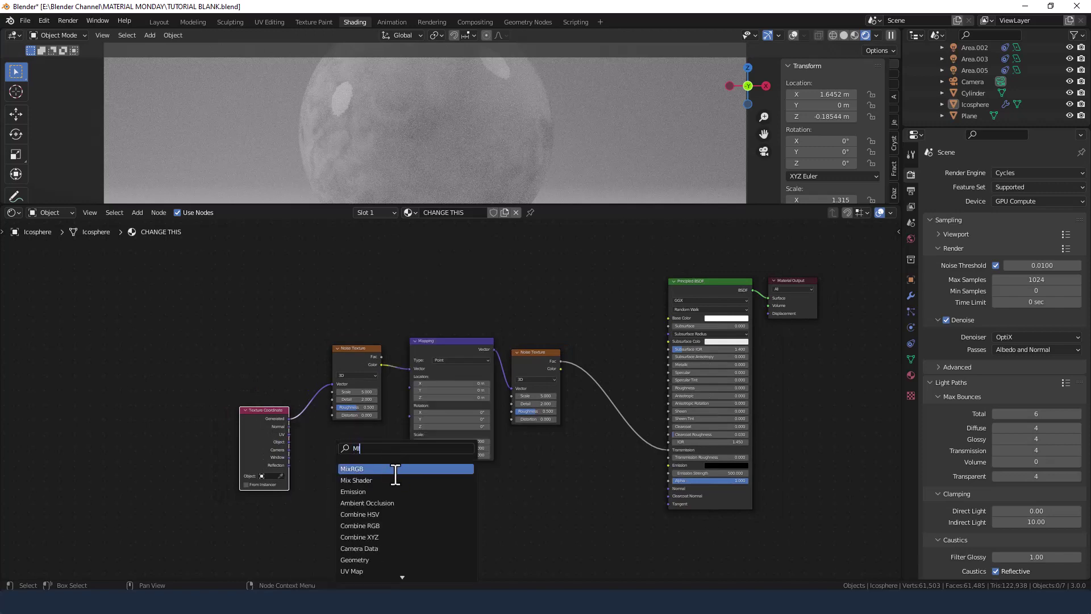
pyautogui.click(392, 469)
pyautogui.click(467, 376)
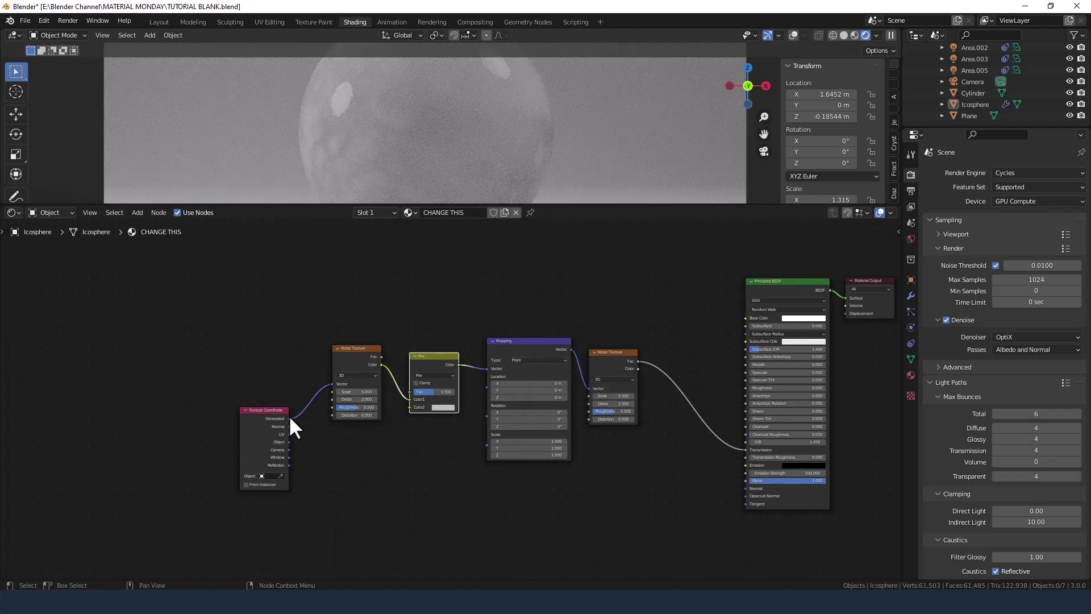
pyautogui.moveTo(289, 418); pyautogui.dragTo(407, 408)
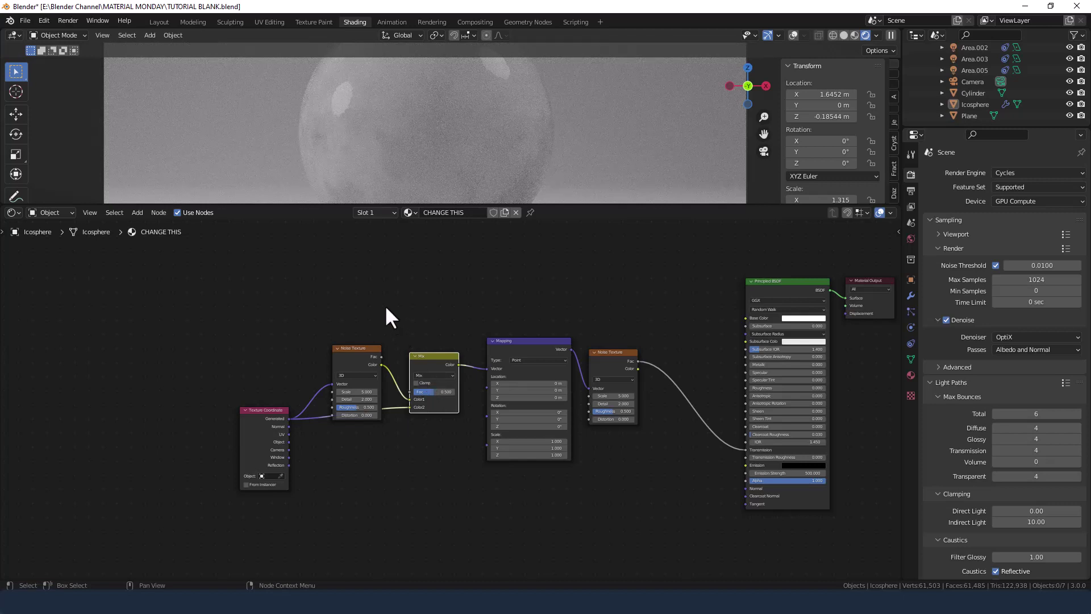
# Add a Layer Weight node above the first Noise Texture.
pyautogui.hotkey('shift', 'a')
pyautogui.write('l')
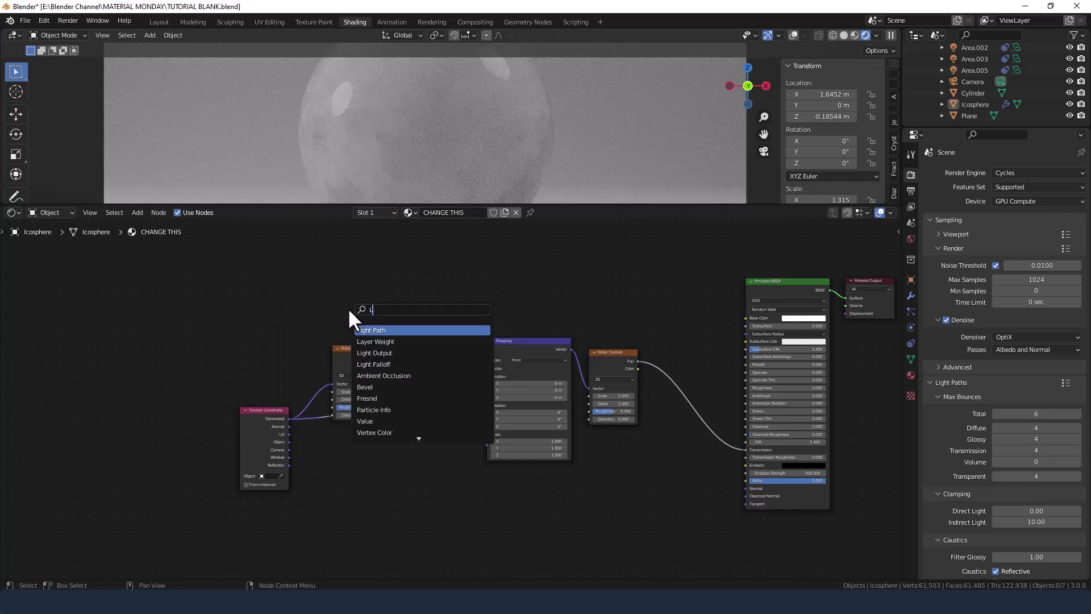
pyautogui.write('ay')
pyautogui.press('Return')
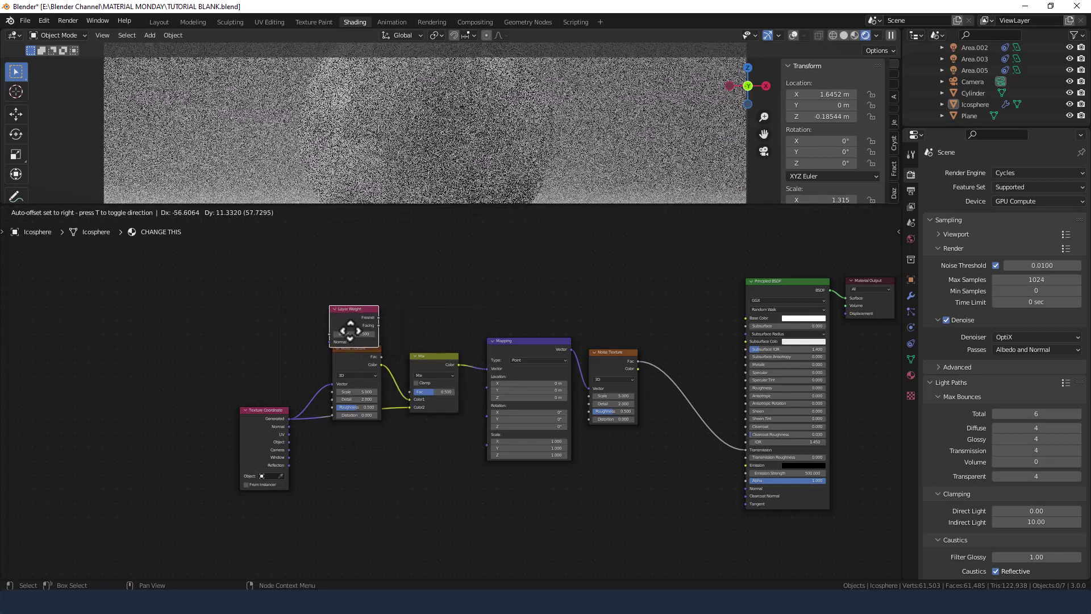
pyautogui.click(353, 321)
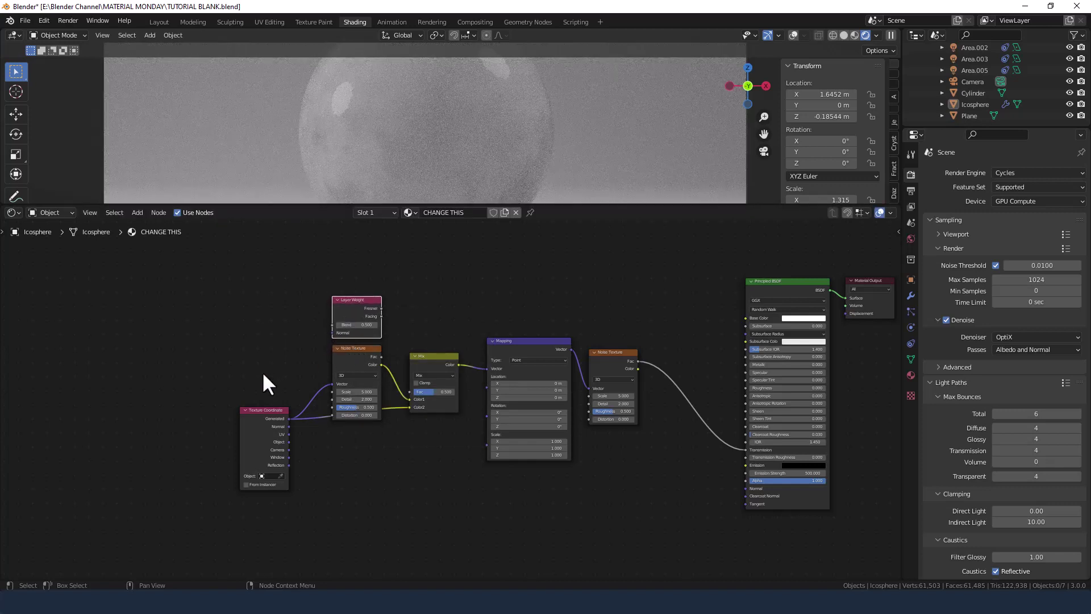
pyautogui.click(246, 343)
# Add a ColorRamp feeding Layer Weight's Blend, with Object coordinates driving its Normal.
pyautogui.hotkey('shift', 'a')
pyautogui.click(243, 344)
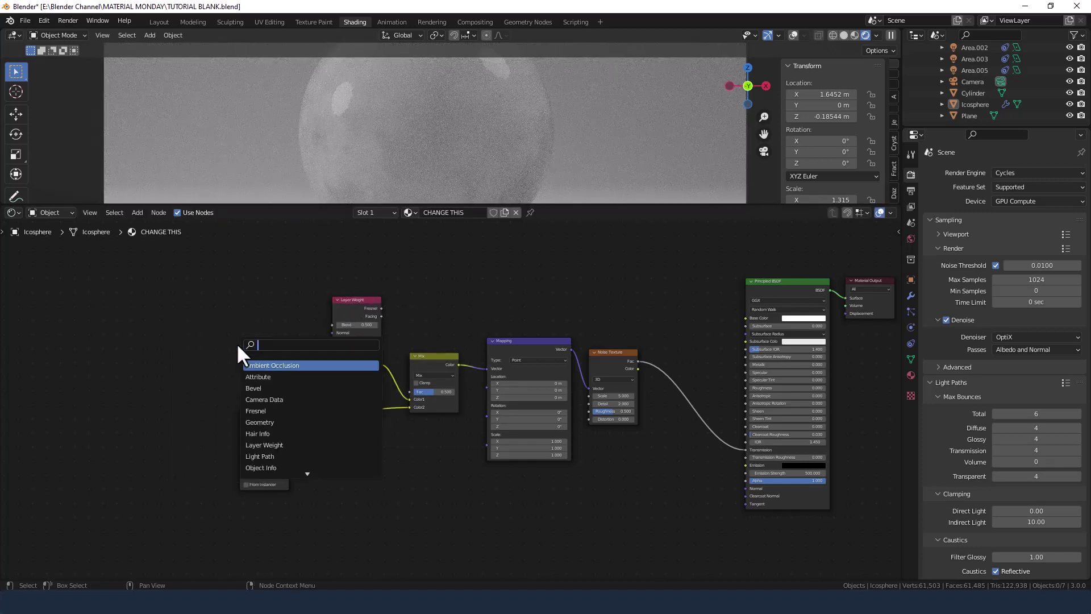
pyautogui.write('color ramp')
pyautogui.click(253, 365)
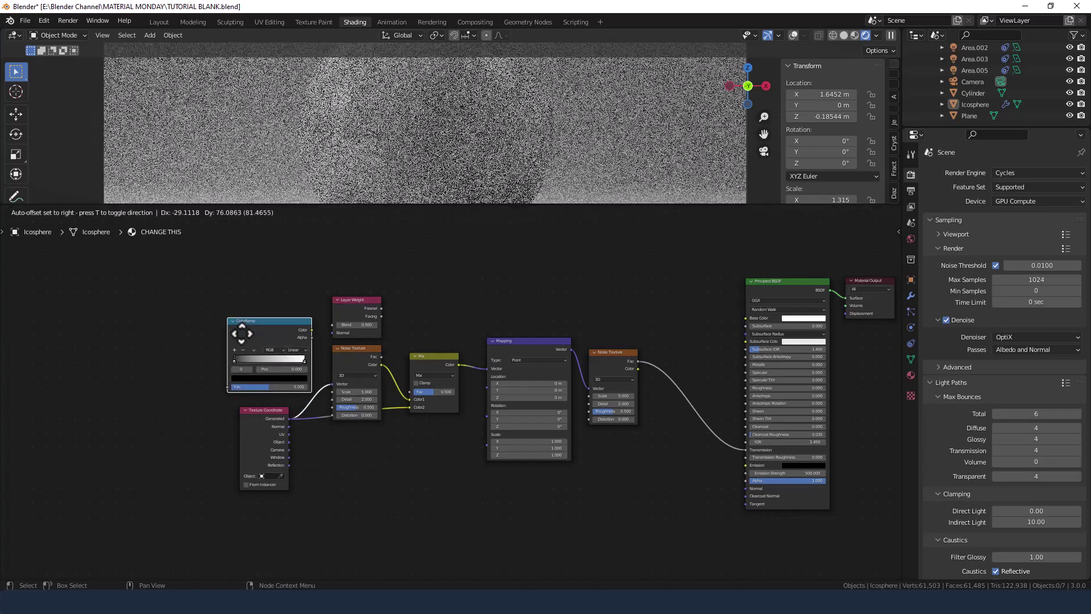
pyautogui.click(236, 307)
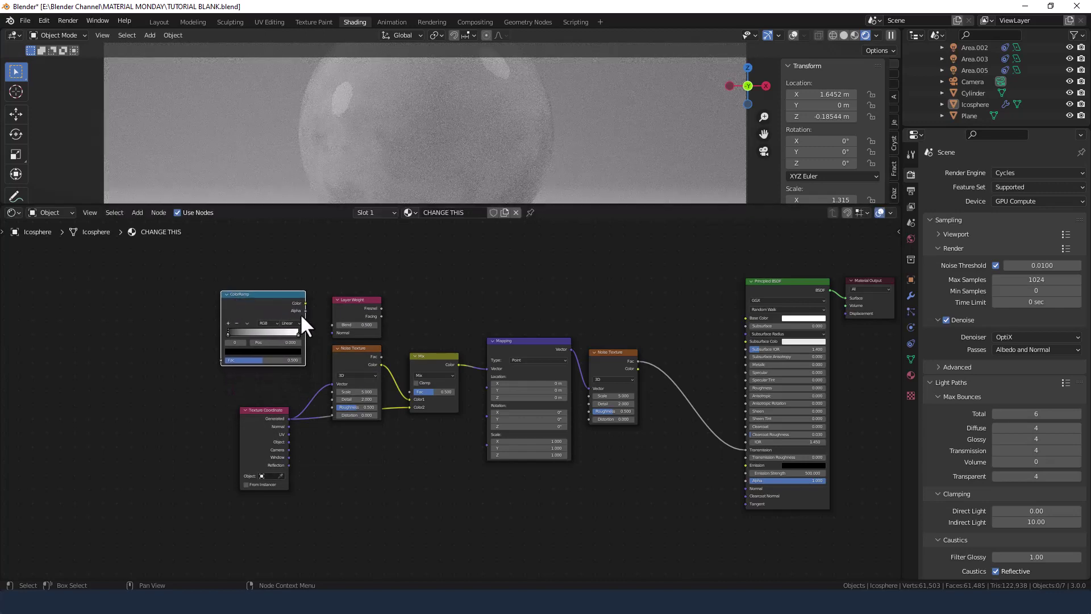
pyautogui.moveTo(305, 303); pyautogui.dragTo(329, 323)
pyautogui.moveTo(288, 441); pyautogui.dragTo(330, 332)
# Set the ColorRamp interpolation to B-Spline and move its white stop to 0.300.
pyautogui.click(288, 323)
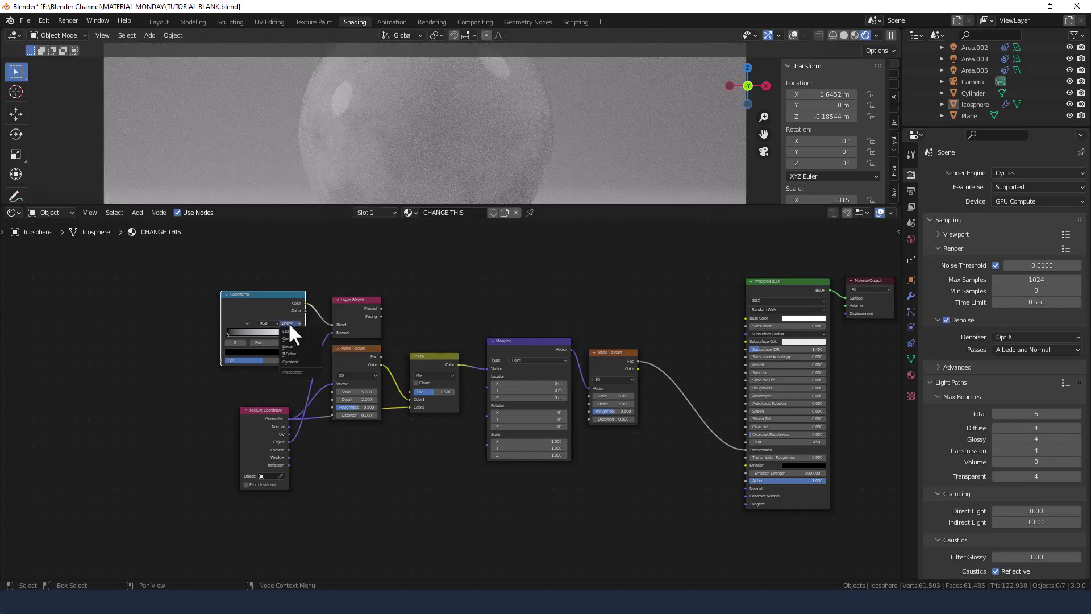
pyautogui.click(289, 353)
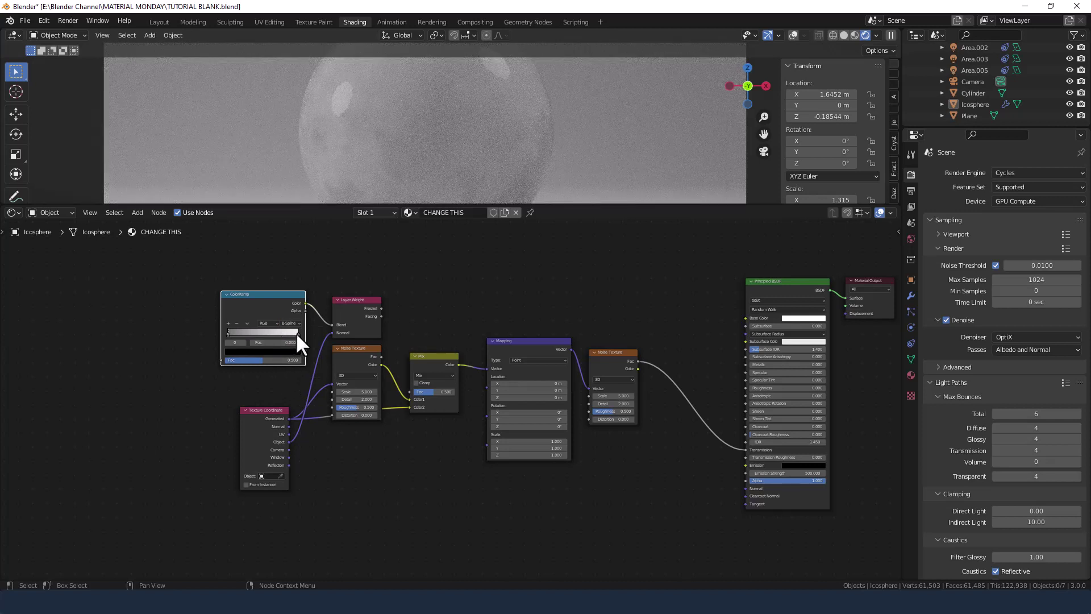
pyautogui.scroll(3, 296, 336)
pyautogui.moveTo(209, 302); pyautogui.dragTo(408, 314, button='middle')
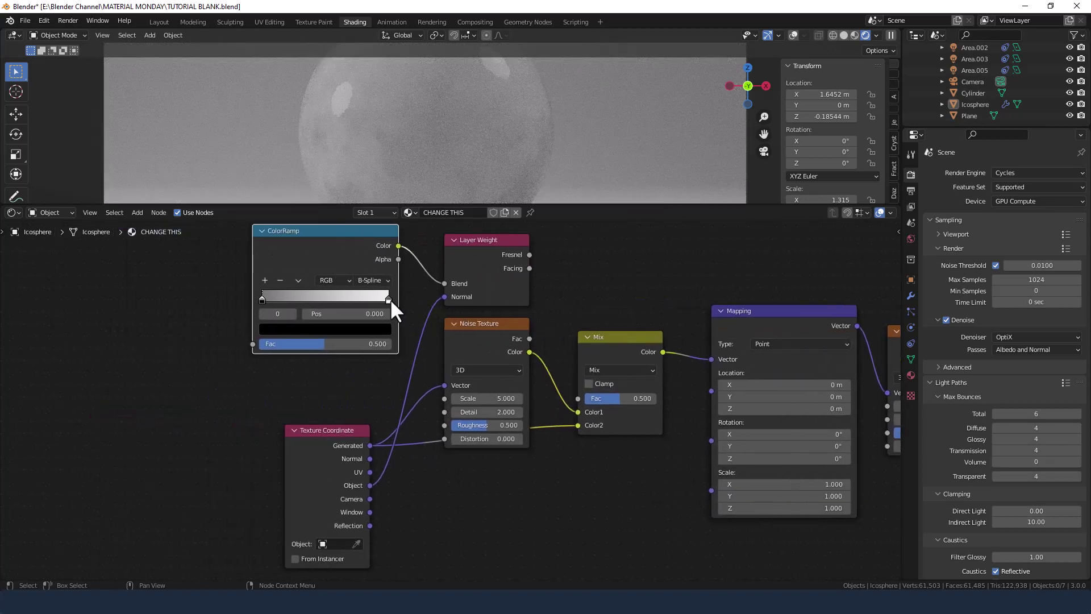
pyautogui.moveTo(390, 298); pyautogui.dragTo(292, 300)
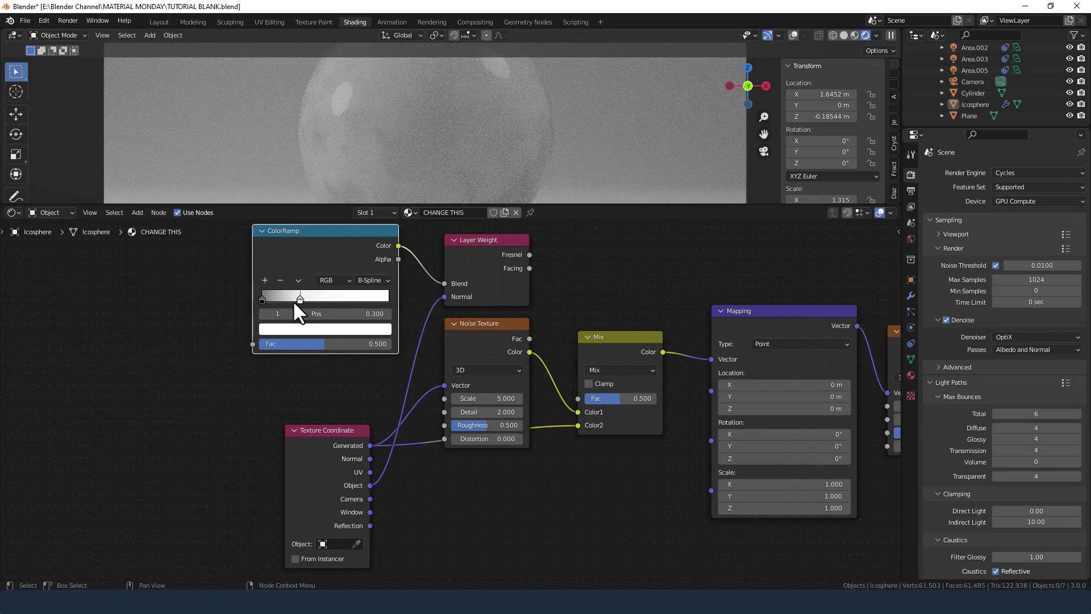
pyautogui.scroll(-3, 402, 417)
pyautogui.moveTo(540, 345); pyautogui.dragTo(342, 339, button='middle')
pyautogui.scroll(1, 392, 338)
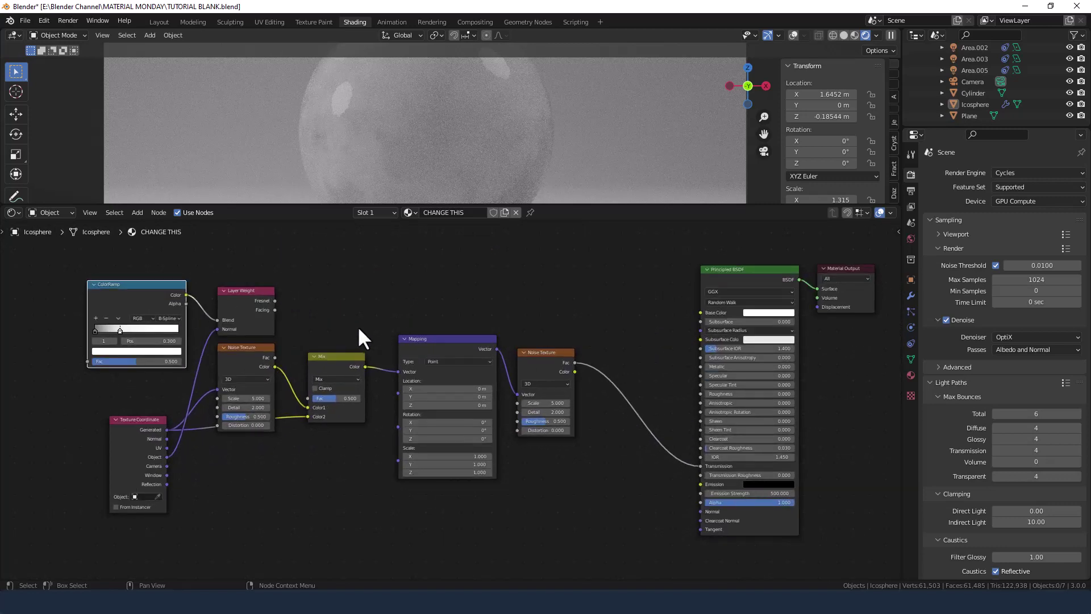
# Give the first Noise Texture Scale 10, Detail 15, Roughness 0.900 and Distortion 0.100.
pyautogui.click(238, 398)
pyautogui.write('10')
pyautogui.press('Tab')
pyautogui.write('15')
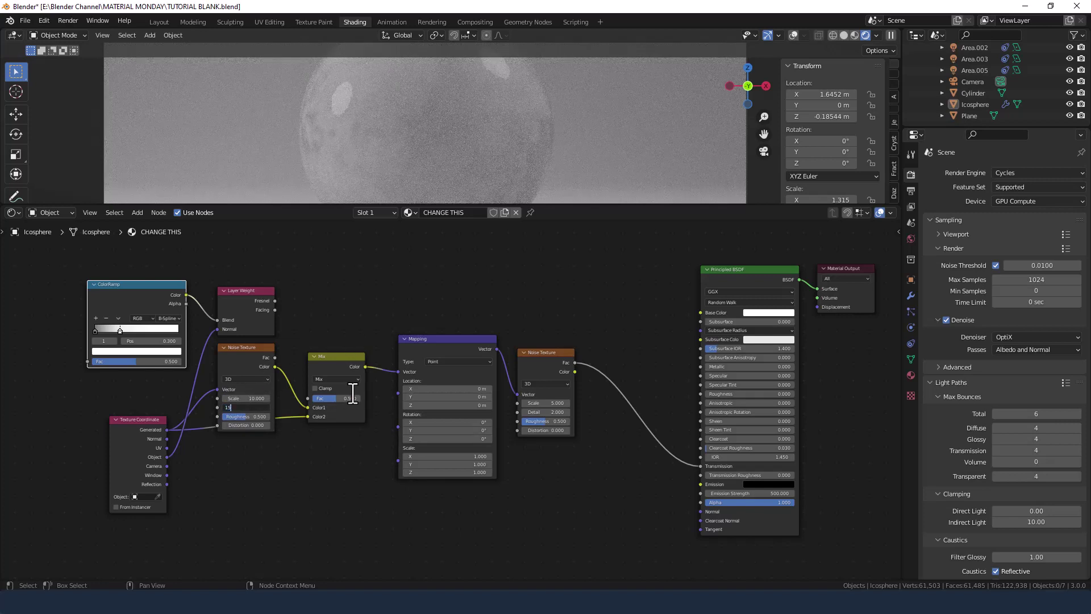
pyautogui.press('Tab')
pyautogui.write('.5')
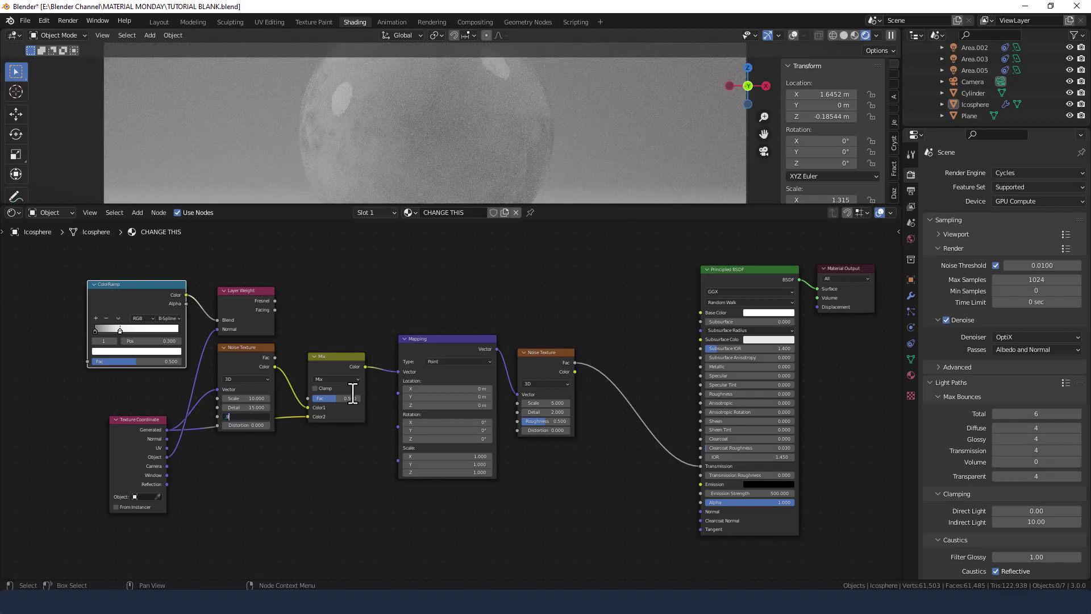
pyautogui.press('Tab')
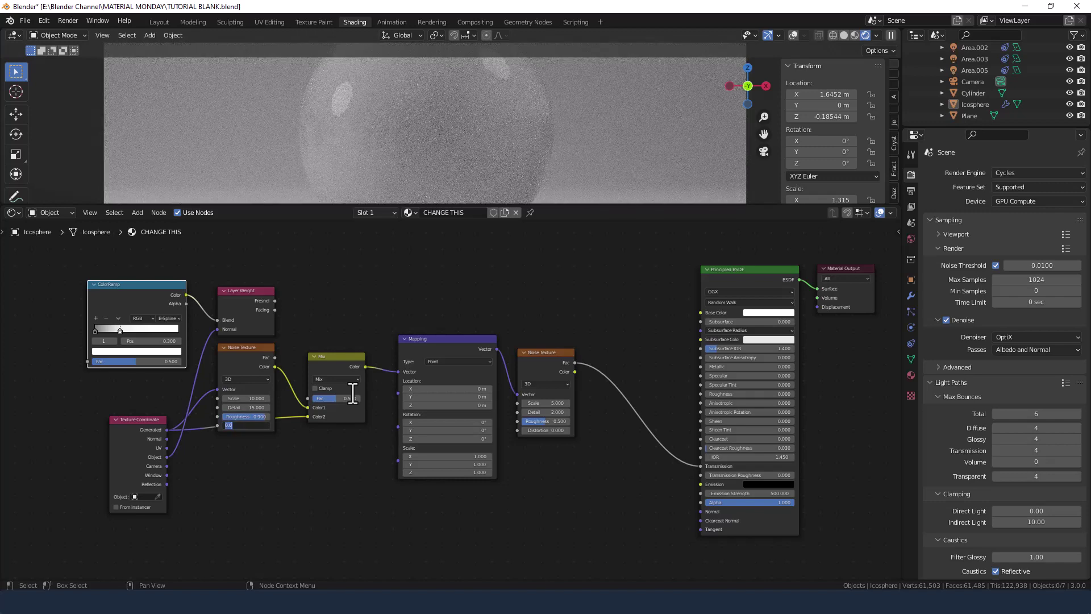
pyautogui.press('BackSpace')
pyautogui.write('.1')
pyautogui.press('Return')
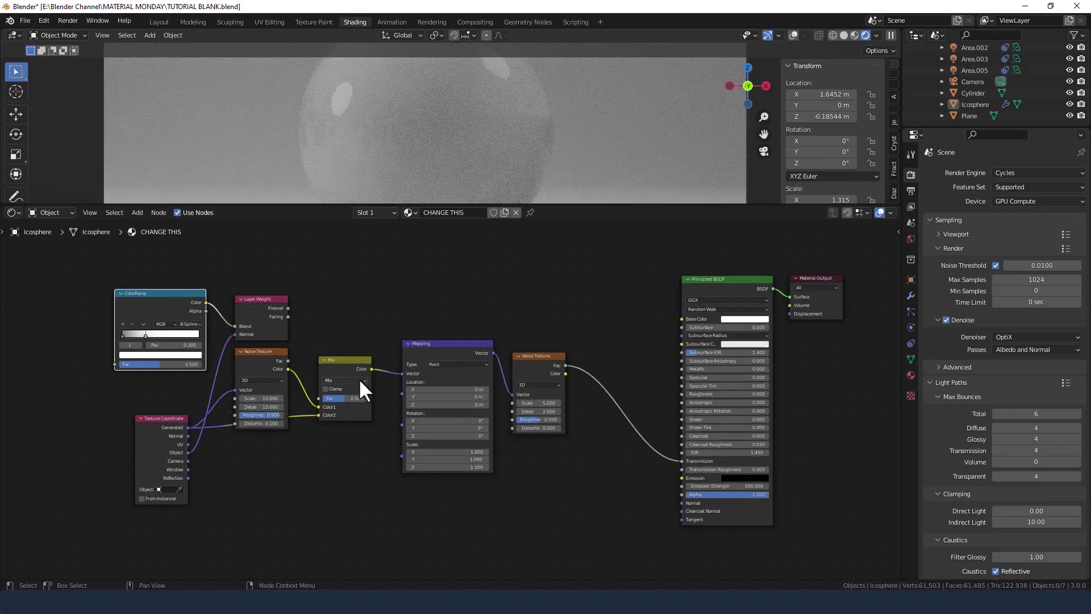
pyautogui.scroll(-1, 359, 378)
pyautogui.moveTo(369, 320); pyautogui.dragTo(352, 344, button='middle')
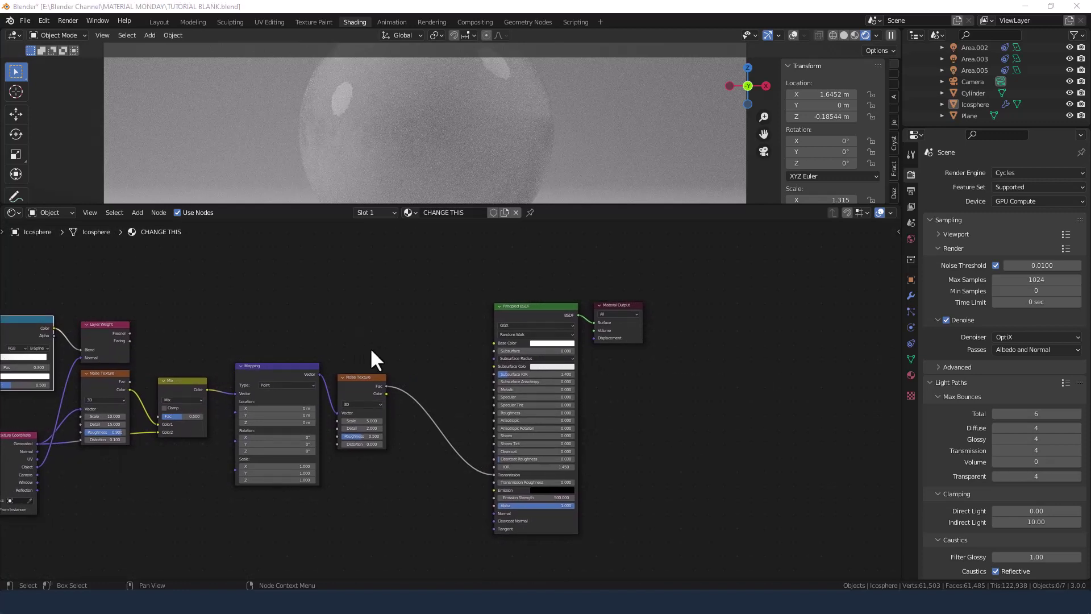
# Move the Principled BSDF and Material Output nodes further right.
pyautogui.moveTo(490, 278); pyautogui.dragTo(736, 372)
pyautogui.moveTo(570, 309); pyautogui.dragTo(695, 304)
pyautogui.click(555, 315)
# Add a Ping-Pong Math node fed by the Noise Texture's Fac.
pyautogui.hotkey('shift', 'a')
pyautogui.write('M')
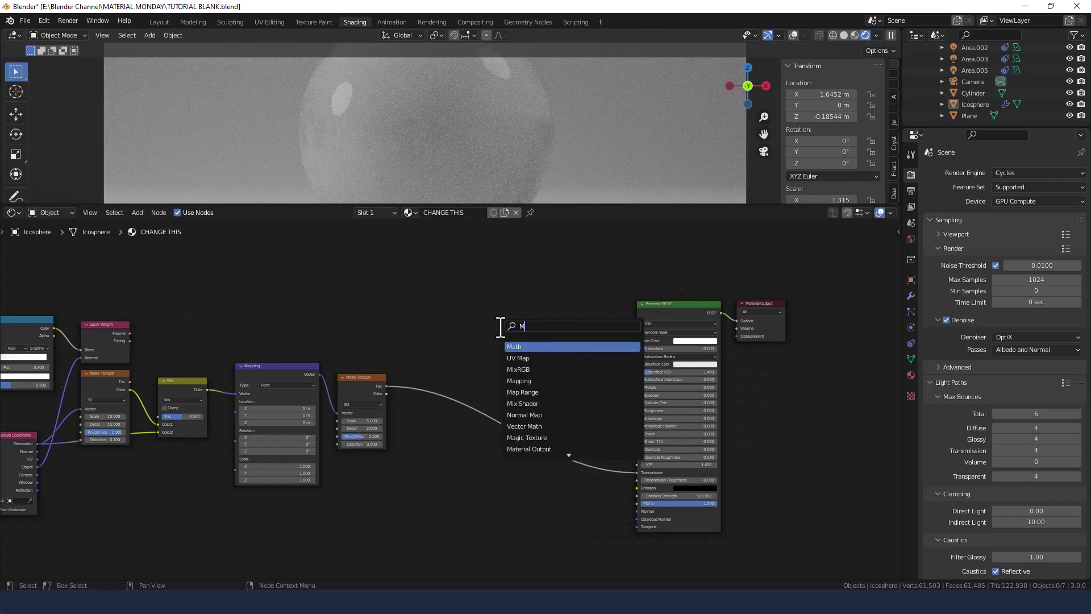
pyautogui.write('ATH')
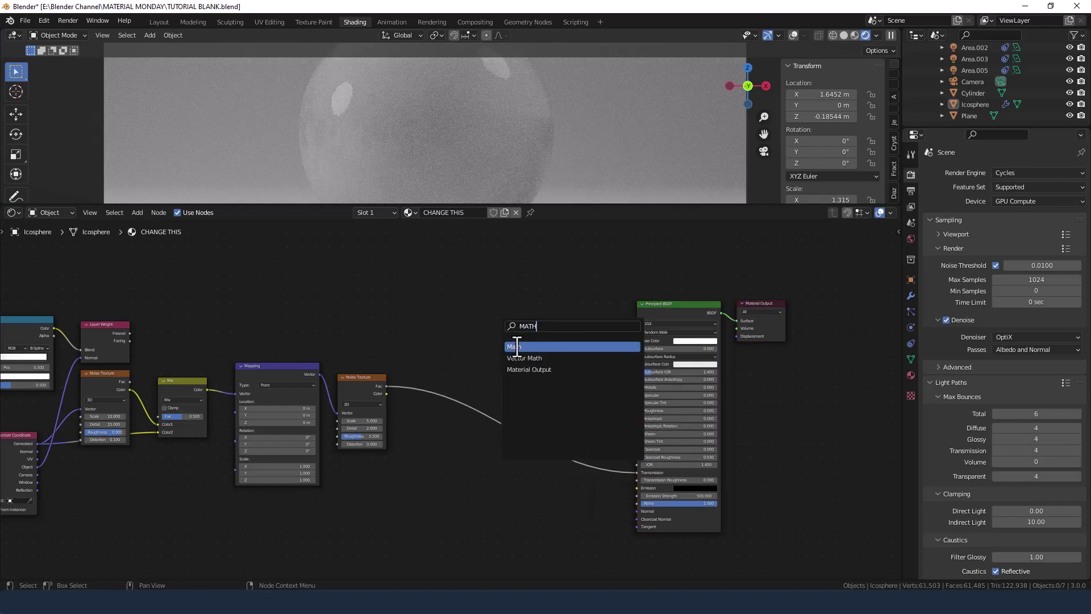
pyautogui.click(516, 347)
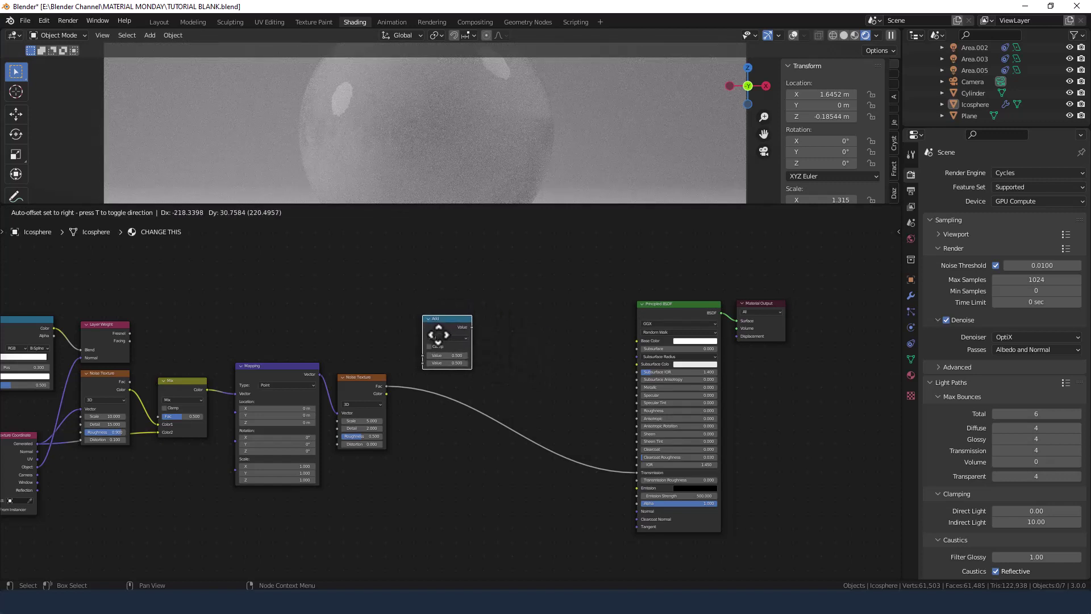
pyautogui.click(438, 335)
pyautogui.scroll(2, 459, 348)
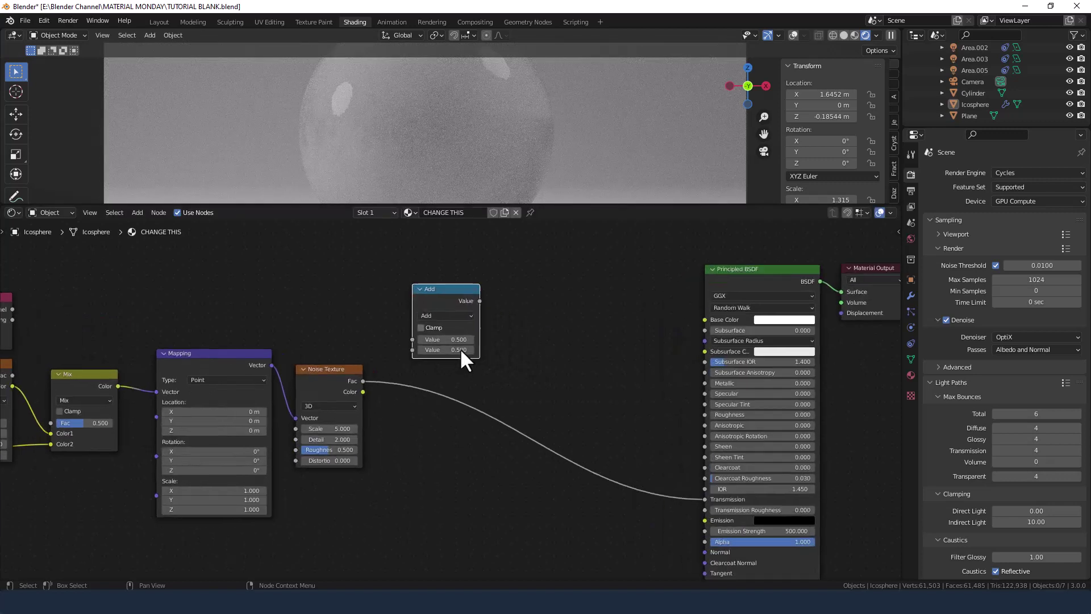
pyautogui.click(459, 316)
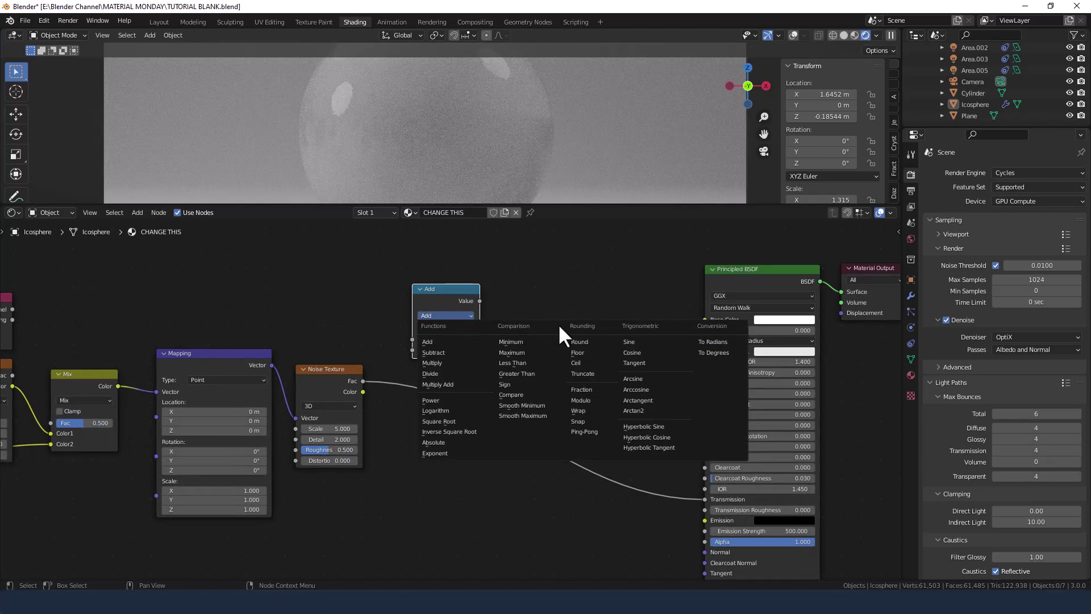
pyautogui.click(584, 431)
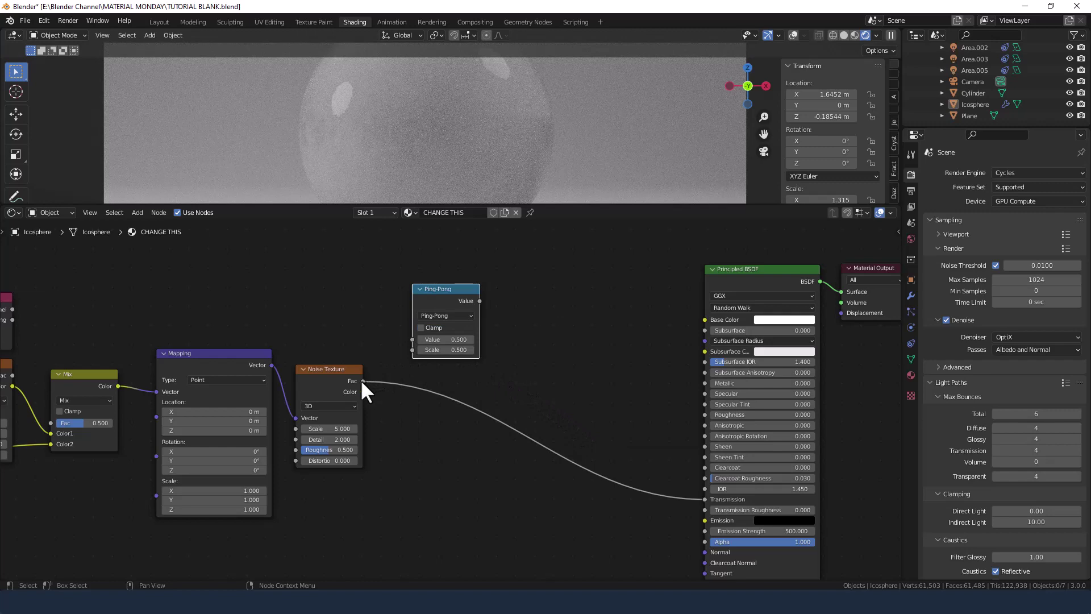
pyautogui.moveTo(361, 380); pyautogui.dragTo(384, 370)
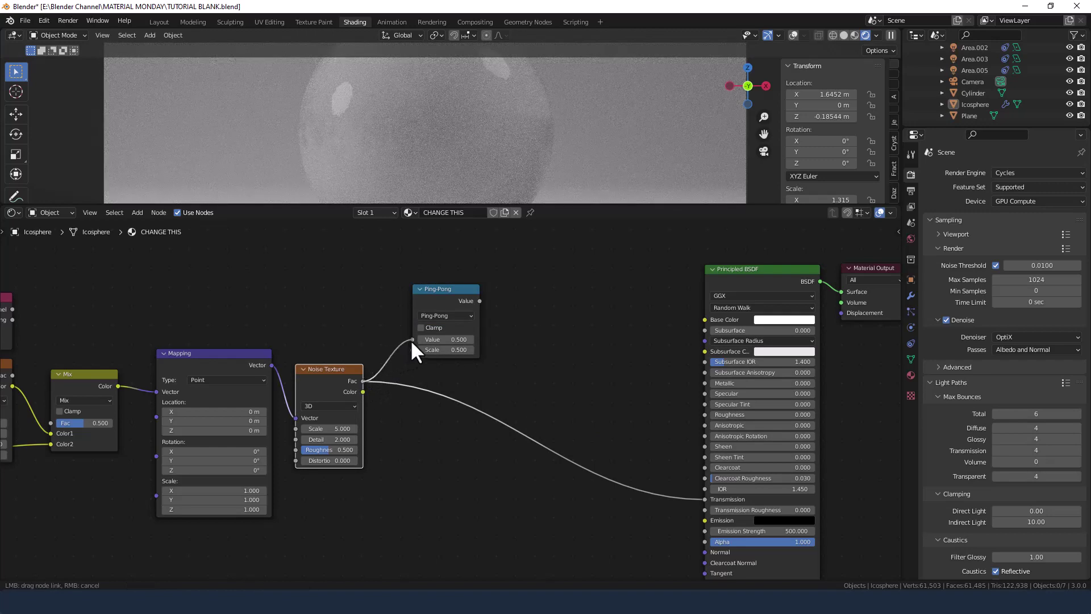
pyautogui.moveTo(410, 340); pyautogui.dragTo(410, 339)
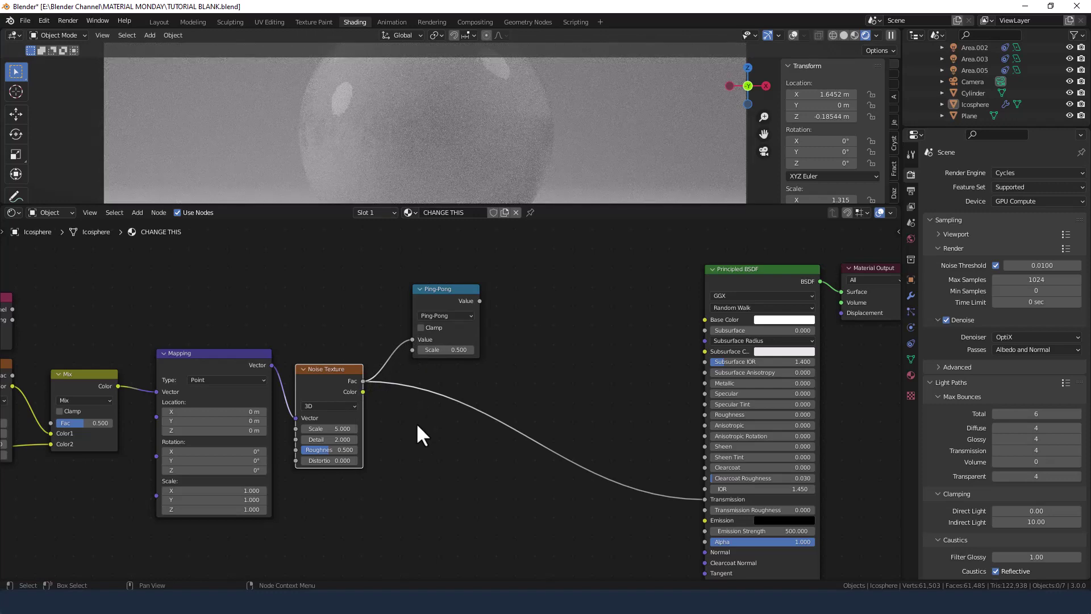
# Duplicate the Ping-Pong below, link Noise Fac into it and set its Scale to 0.250.
pyautogui.click(442, 304)
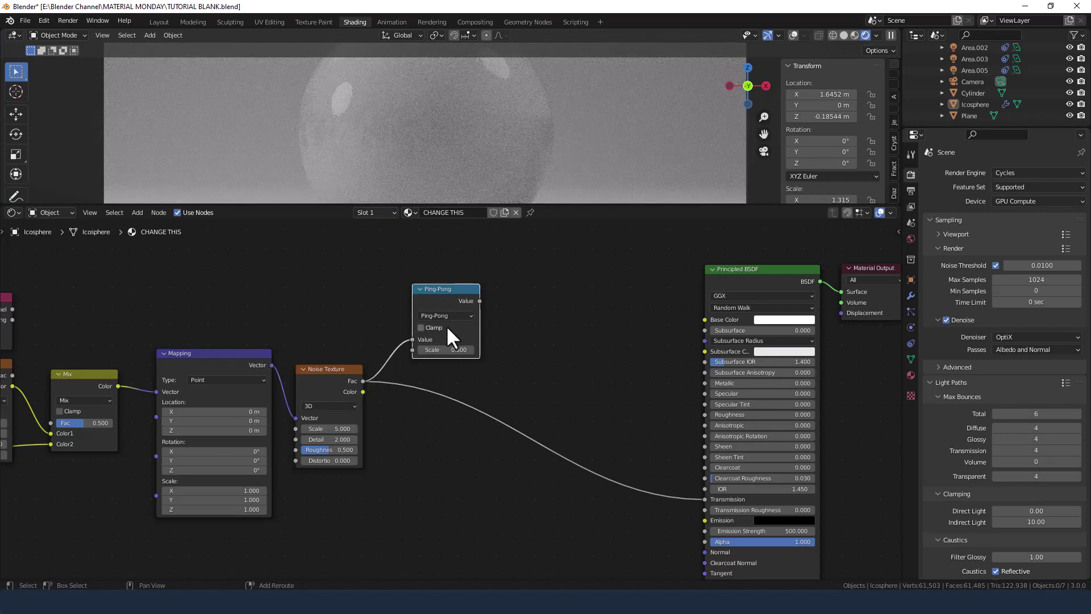
pyautogui.hotkey('shift', 'd')
pyautogui.click(443, 476)
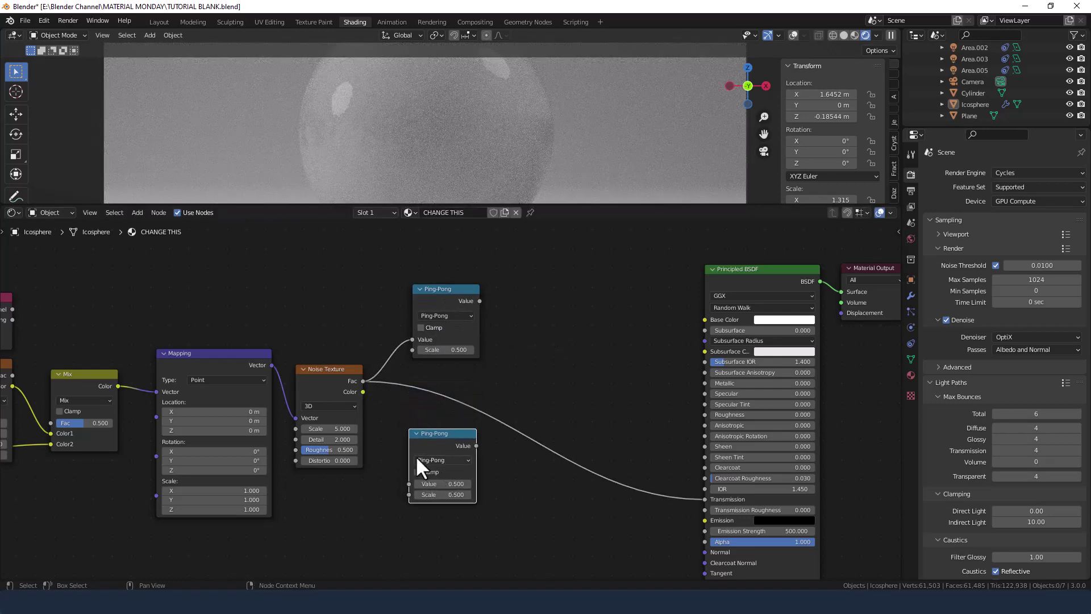
pyautogui.moveTo(362, 381); pyautogui.dragTo(407, 483)
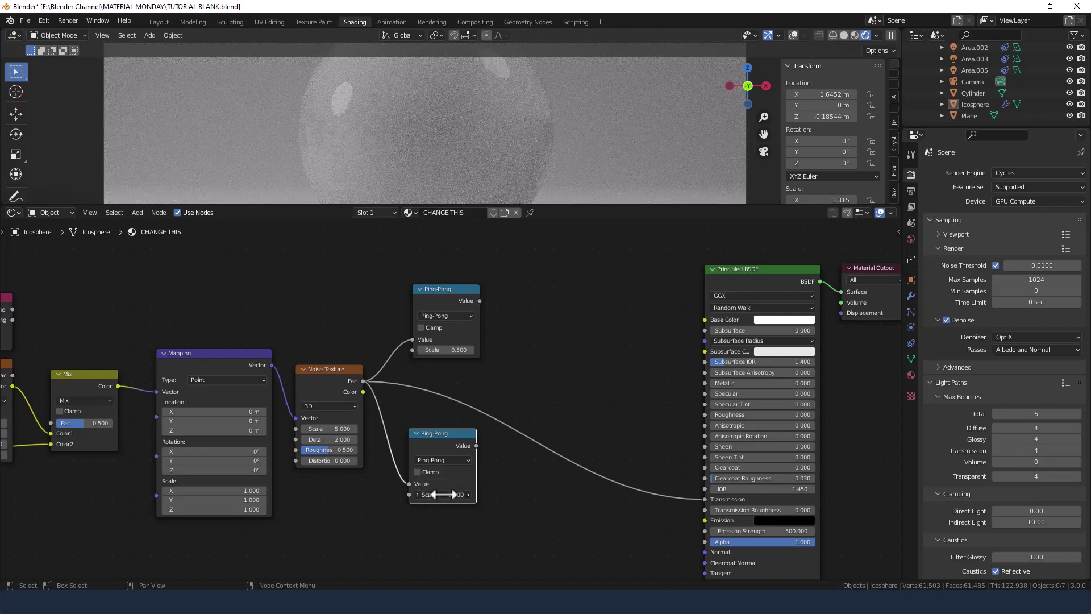
pyautogui.click(440, 495)
pyautogui.write('0.25')
pyautogui.press('Return')
pyautogui.click(549, 370)
pyautogui.hotkey('shift', 'a')
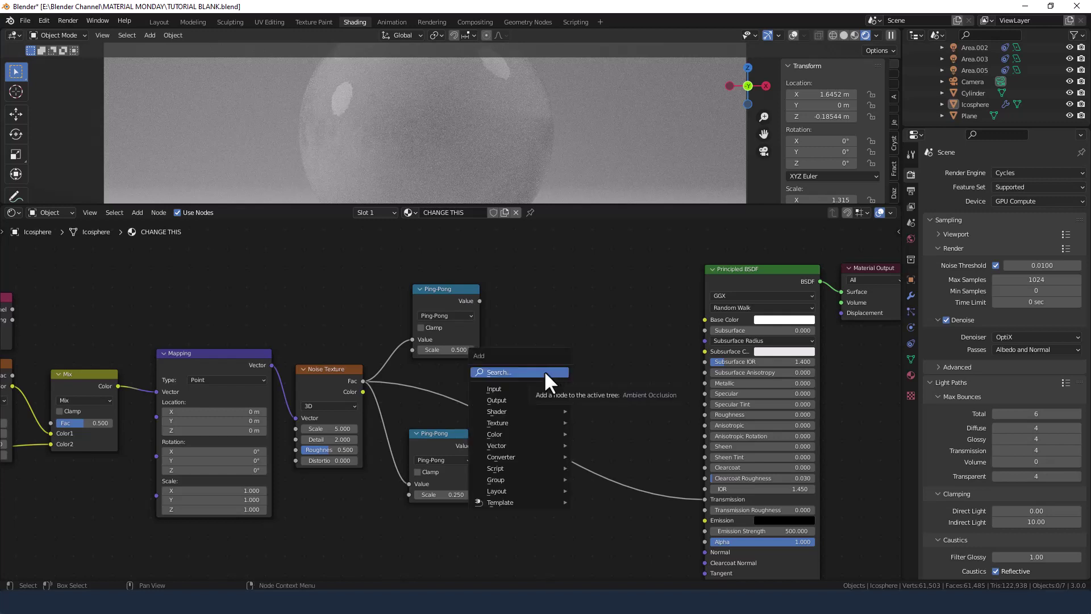
# Add a Smooth Minimum Math node combining both Ping-Pongs, with Layer Weight Facing as Distance.
pyautogui.click(543, 371)
pyautogui.write('MATH')
pyautogui.click(560, 392)
pyautogui.click(550, 334)
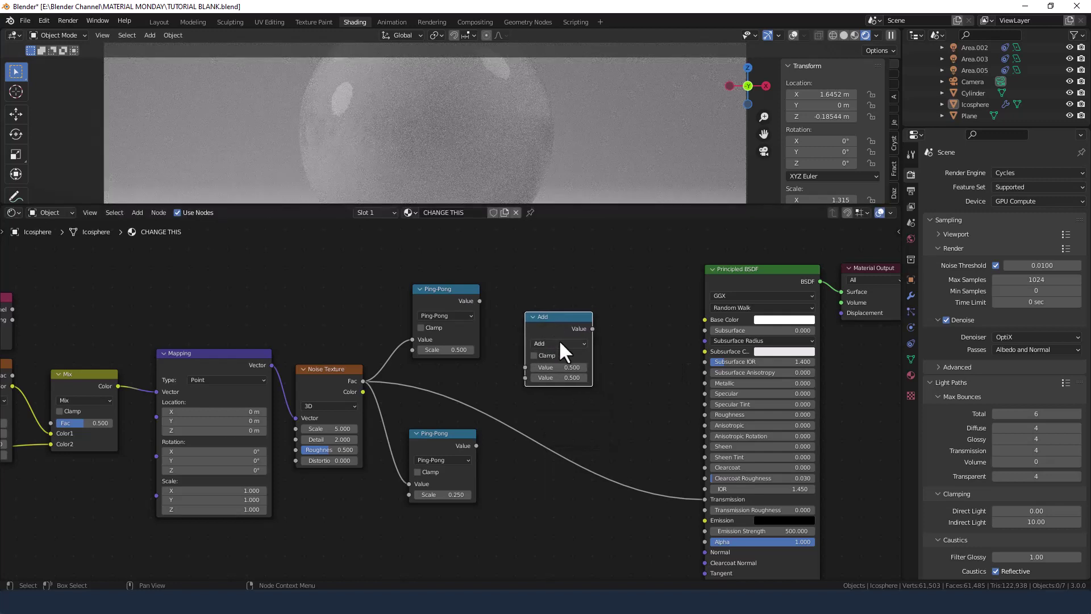
pyautogui.click(558, 341)
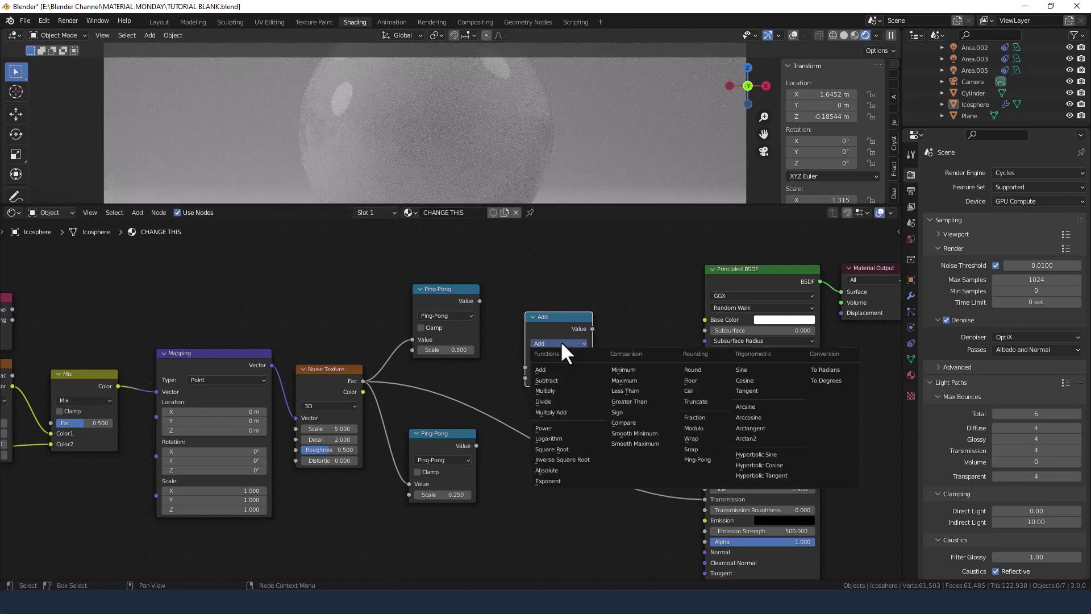
pyautogui.click(639, 432)
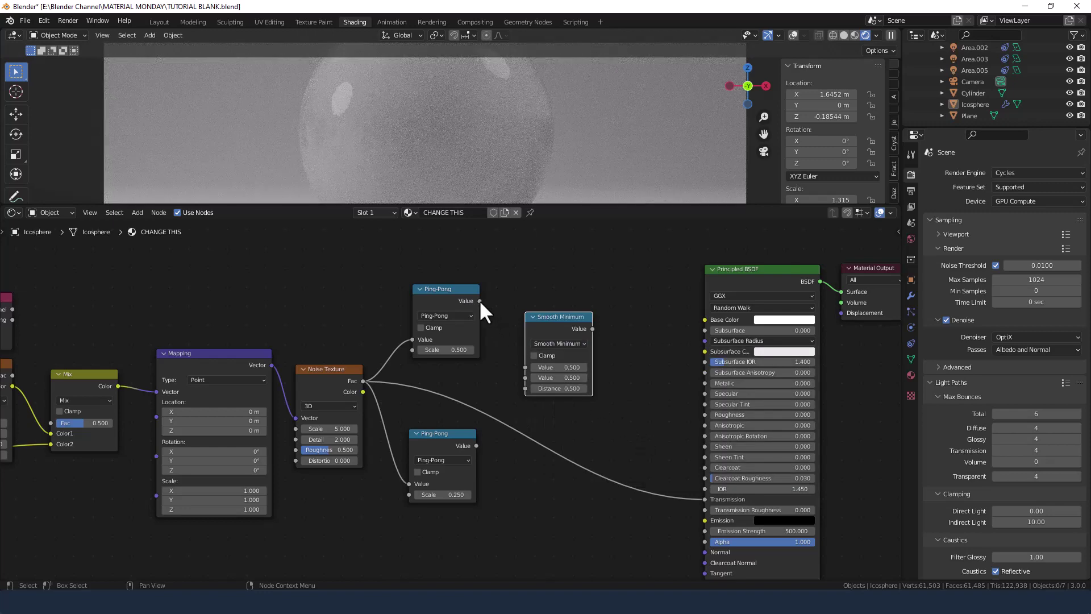
pyautogui.moveTo(480, 301); pyautogui.dragTo(520, 364)
pyautogui.moveTo(476, 445); pyautogui.dragTo(522, 376)
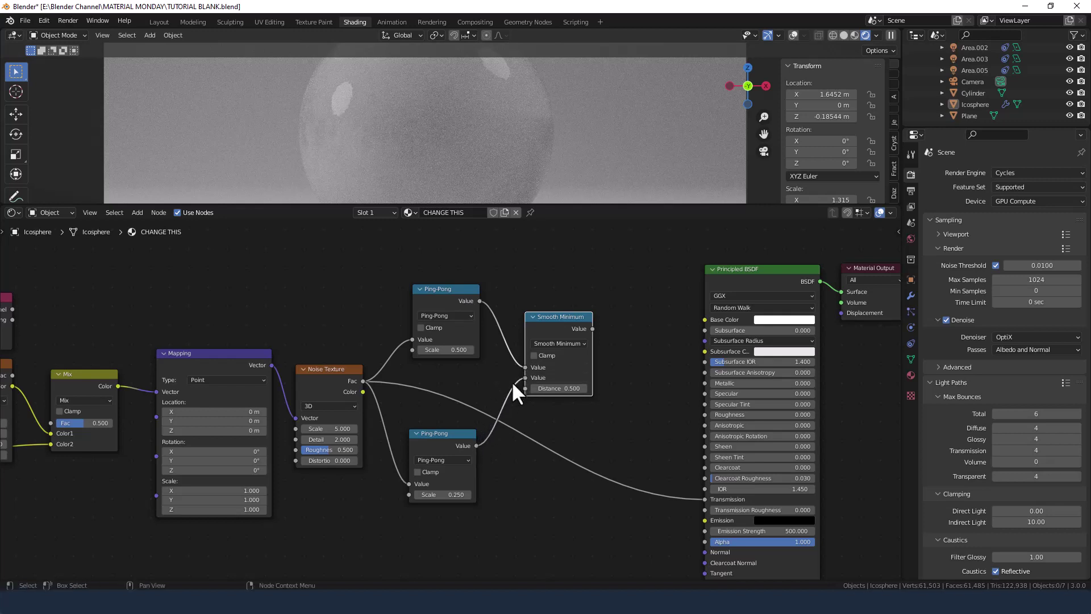
pyautogui.scroll(-3, 511, 381)
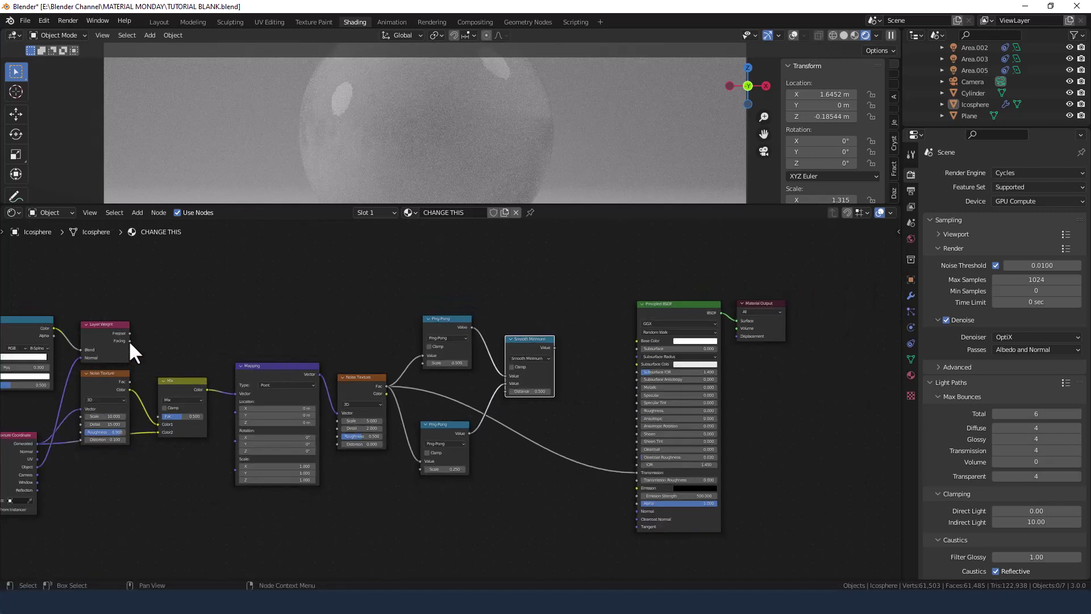
pyautogui.moveTo(130, 341); pyautogui.dragTo(503, 389)
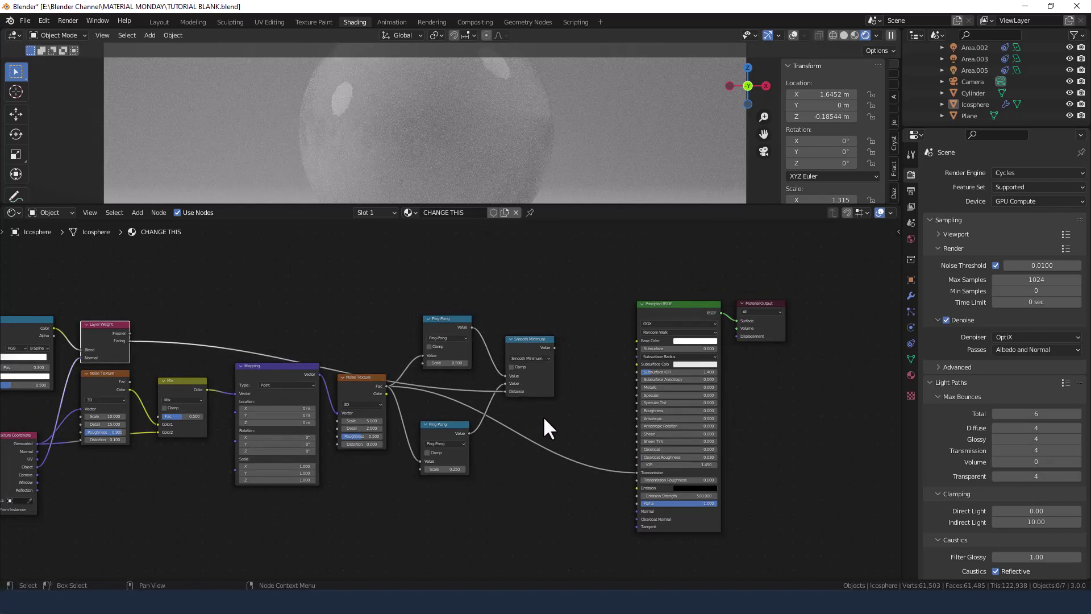
# Move the Principled BSDF and Material Output nodes further right.
pyautogui.moveTo(554, 407); pyautogui.dragTo(449, 405, button='middle')
pyautogui.moveTo(504, 284); pyautogui.dragTo(702, 348)
pyautogui.moveTo(574, 312); pyautogui.dragTo(692, 327)
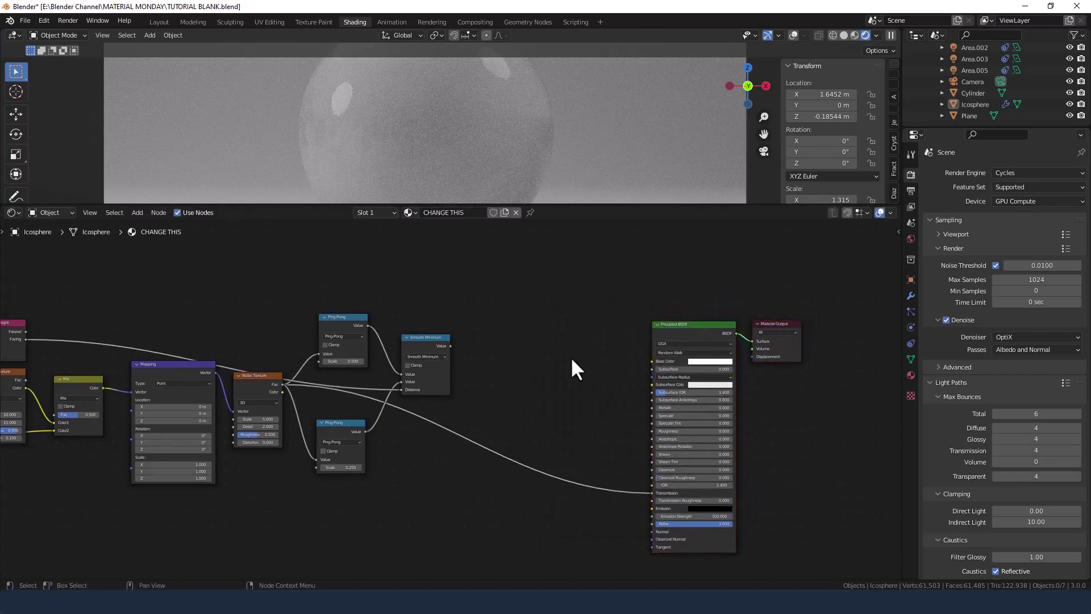
# Add a ColorRamp before the Principled BSDF, fed by Smooth Minimum's Value.
pyautogui.hotkey('shift', 'a')
pyautogui.click(546, 363)
pyautogui.write('color')
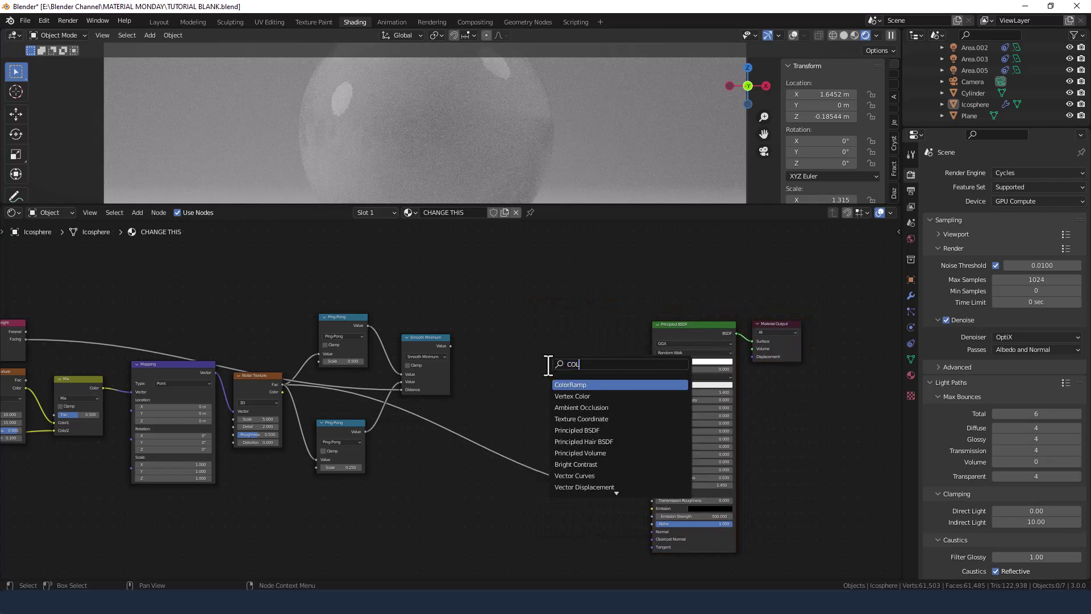
pyautogui.press('Return')
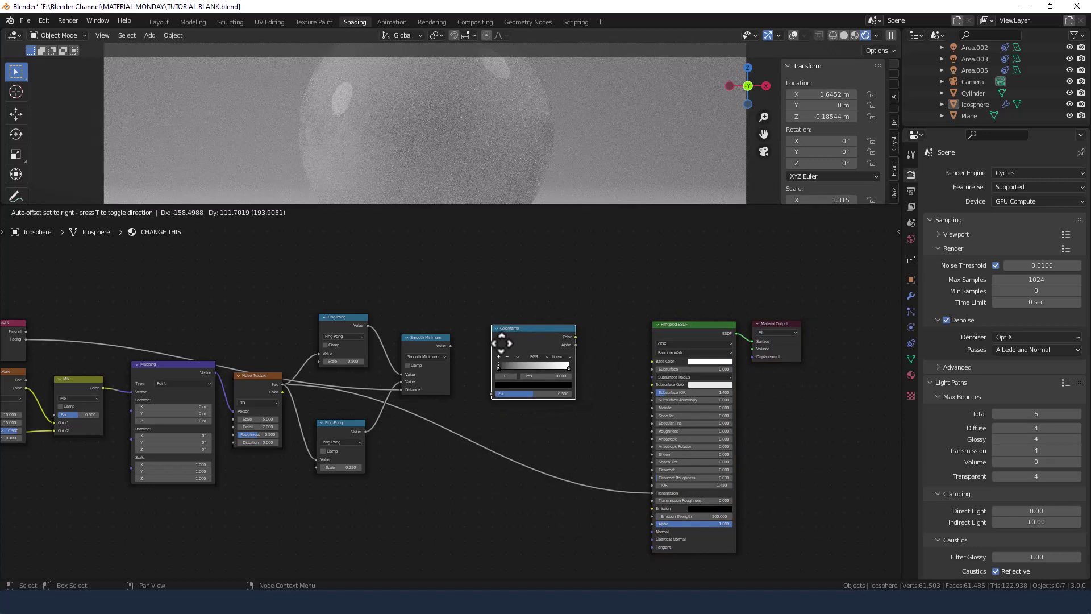
pyautogui.click(502, 342)
pyautogui.moveTo(450, 346); pyautogui.dragTo(486, 391)
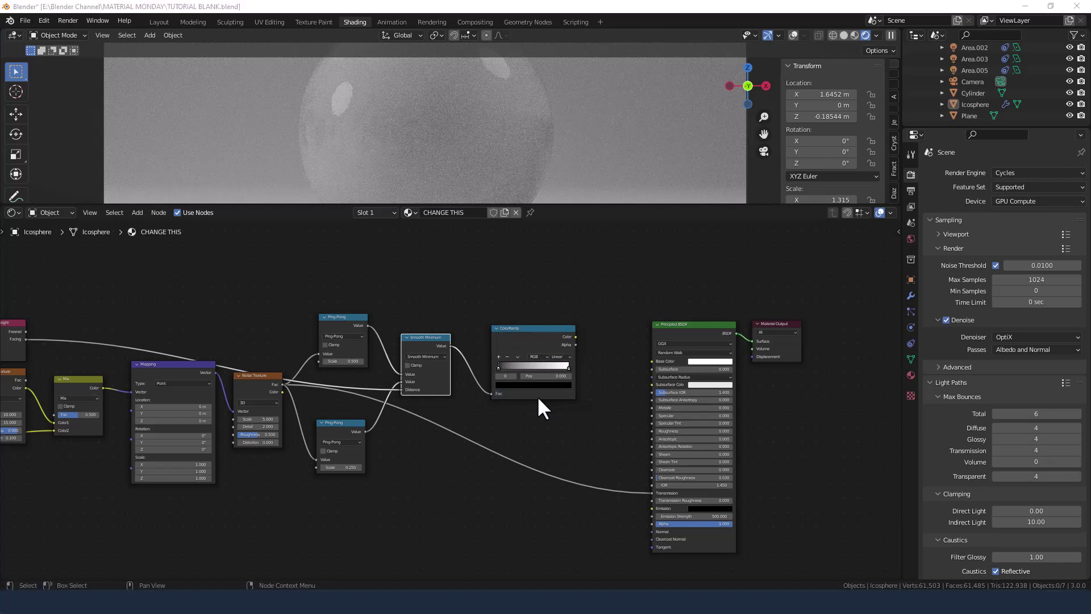
# Add another Noise Texture and shift the output nodes right to make room.
pyautogui.click(563, 428)
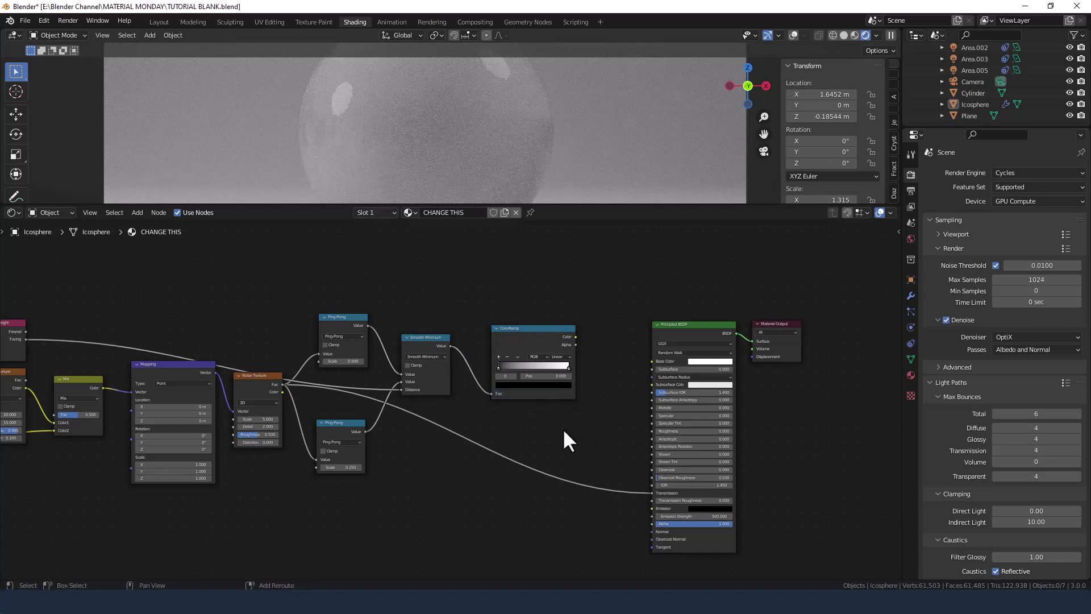
pyautogui.hotkey('shift', 'a')
pyautogui.write('NOI')
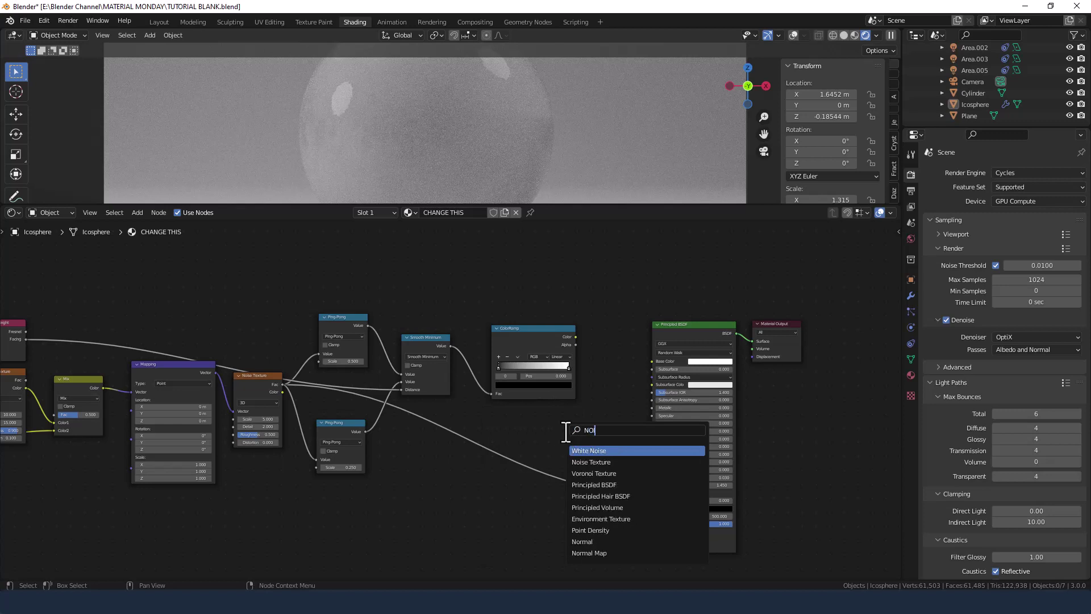
pyautogui.click(588, 461)
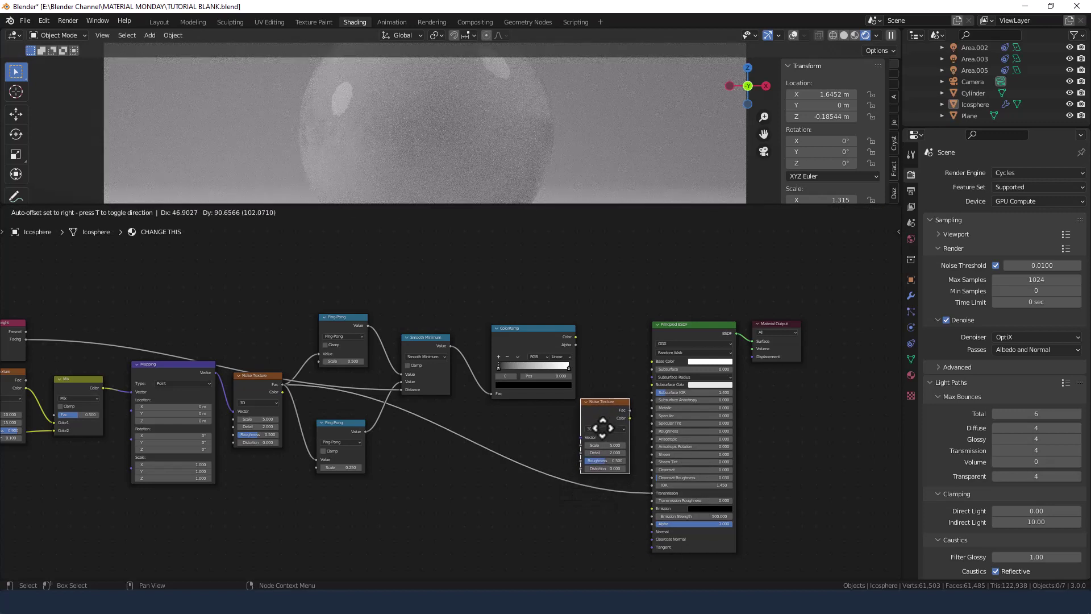
pyautogui.click(601, 425)
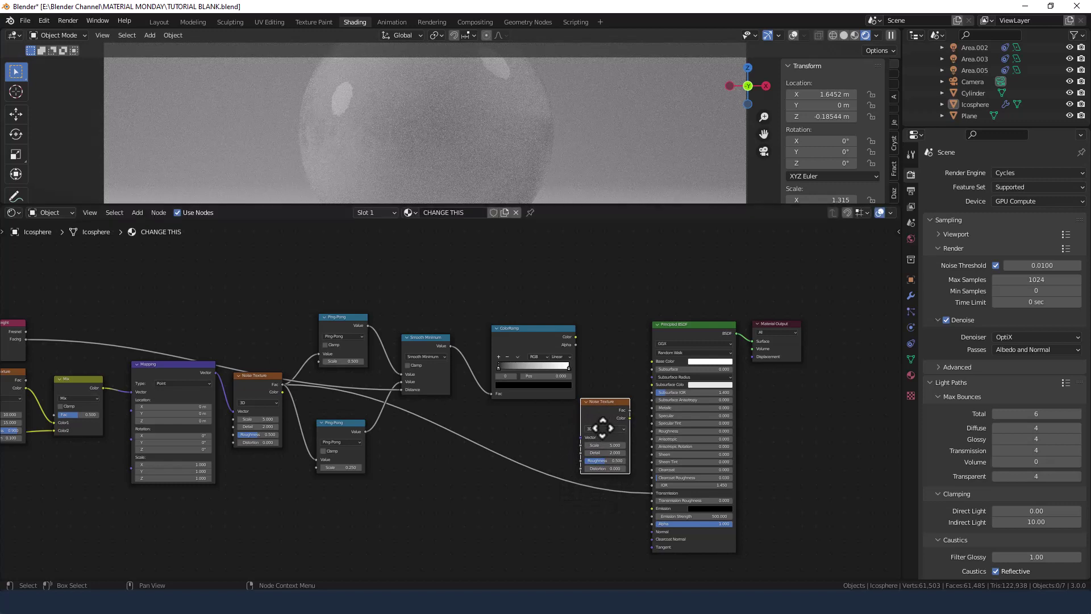
pyautogui.moveTo(642, 303); pyautogui.dragTo(791, 343)
pyautogui.moveTo(622, 401); pyautogui.dragTo(654, 387)
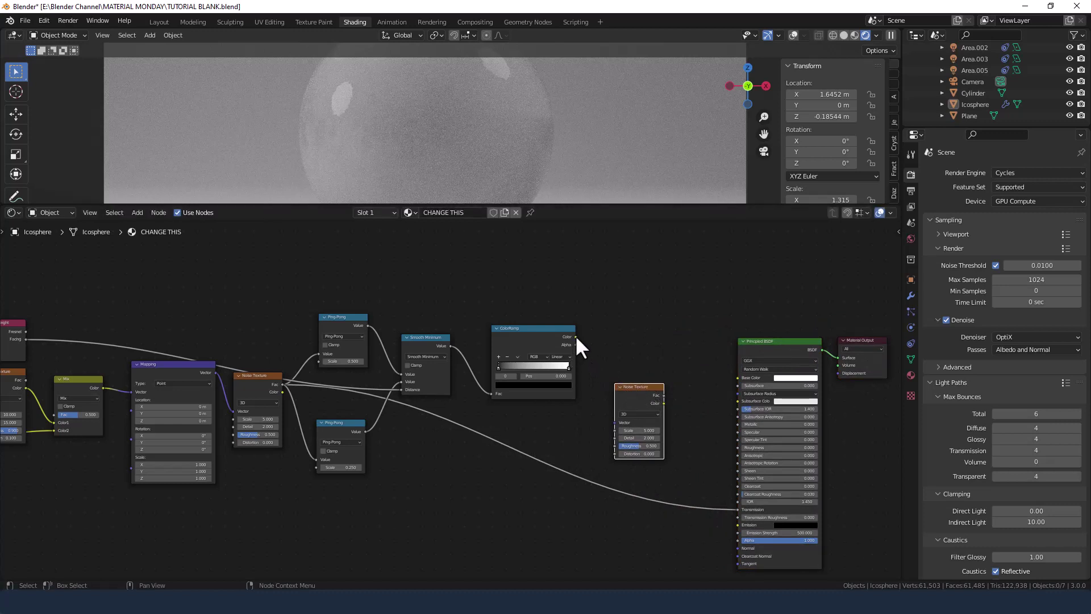
# Wire ColorRamp Color to the noise Detail, Mapping to its Vector, and Fac to BSDF Normal.
pyautogui.moveTo(575, 337); pyautogui.dragTo(615, 438)
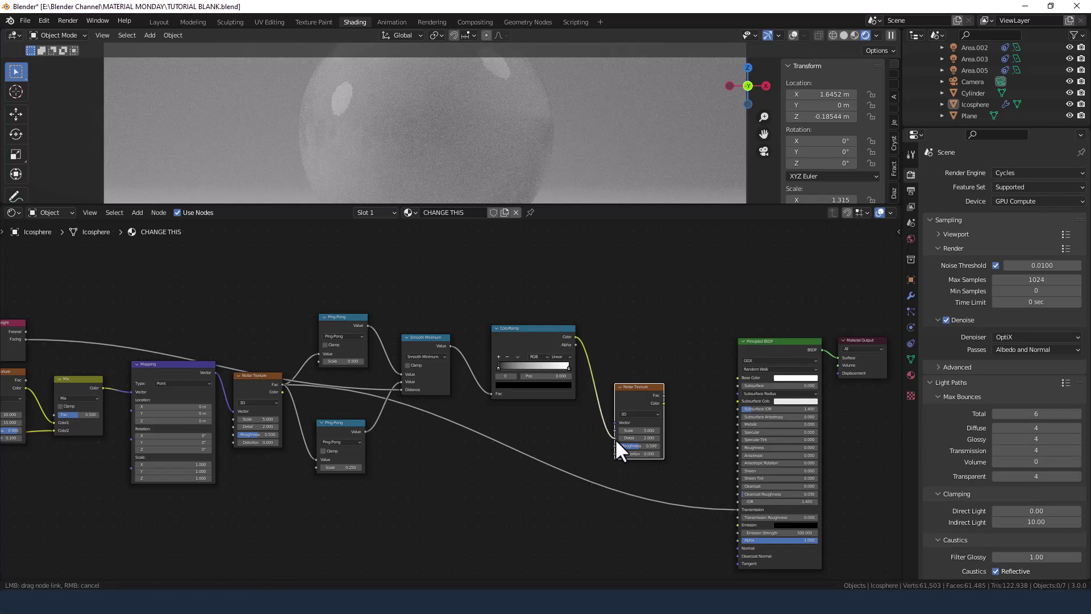
pyautogui.moveTo(615, 439); pyautogui.dragTo(616, 438)
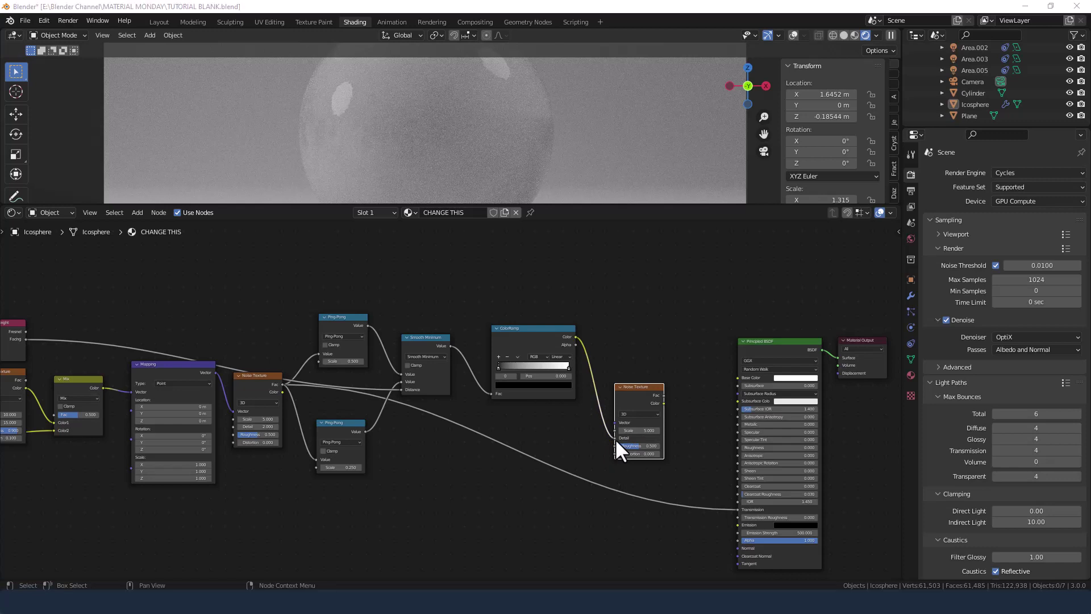
pyautogui.moveTo(215, 372); pyautogui.dragTo(614, 423)
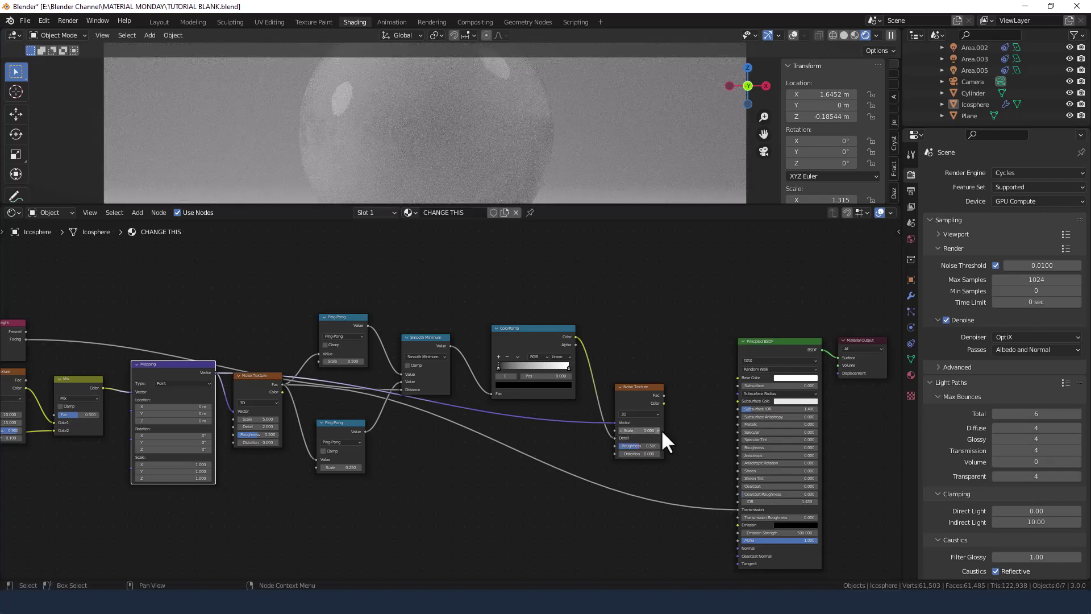
pyautogui.moveTo(664, 394); pyautogui.dragTo(734, 547)
pyautogui.moveTo(676, 445); pyautogui.dragTo(574, 330, button='middle')
pyautogui.moveTo(550, 293); pyautogui.dragTo(563, 430)
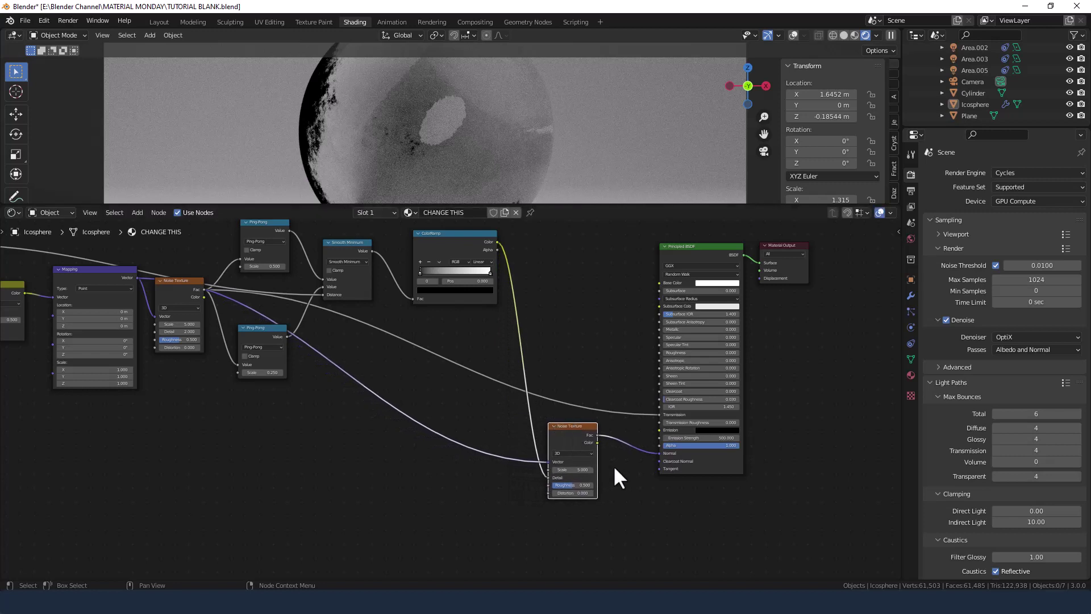
# Insert a Bump node on the noise-to-Normal link, with the noise Fac into Height.
pyautogui.hotkey('shift', 'a')
pyautogui.click(585, 446)
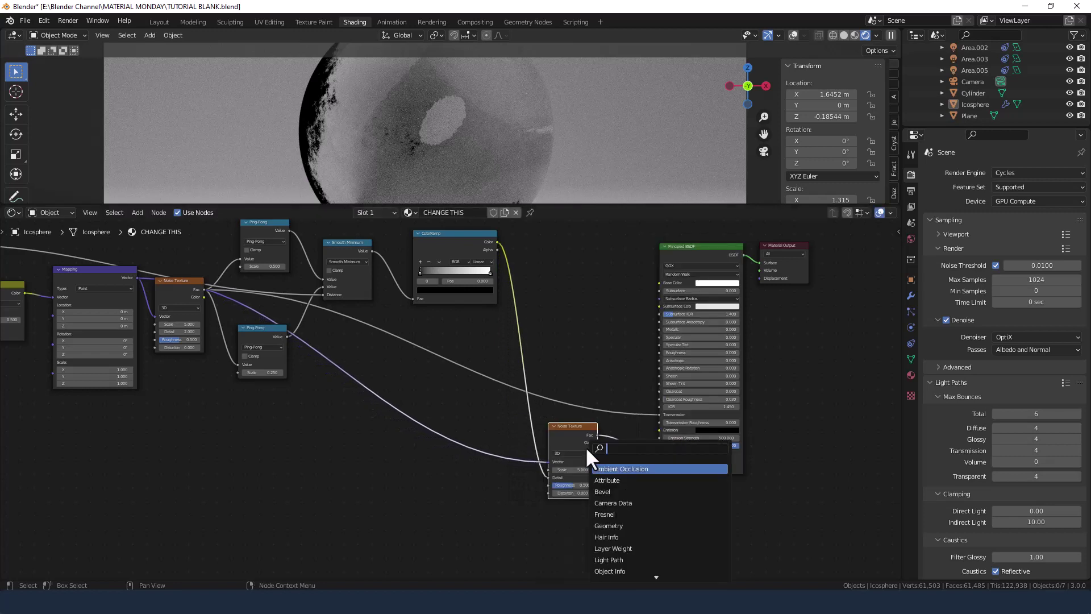
pyautogui.write('BUMP')
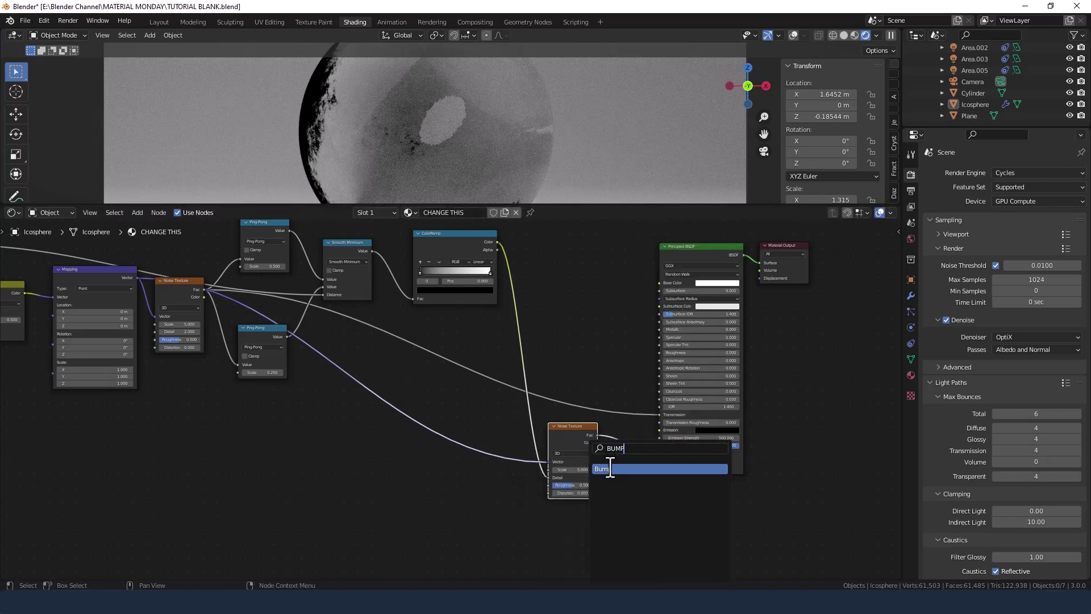
pyautogui.click(611, 469)
pyautogui.click(628, 444)
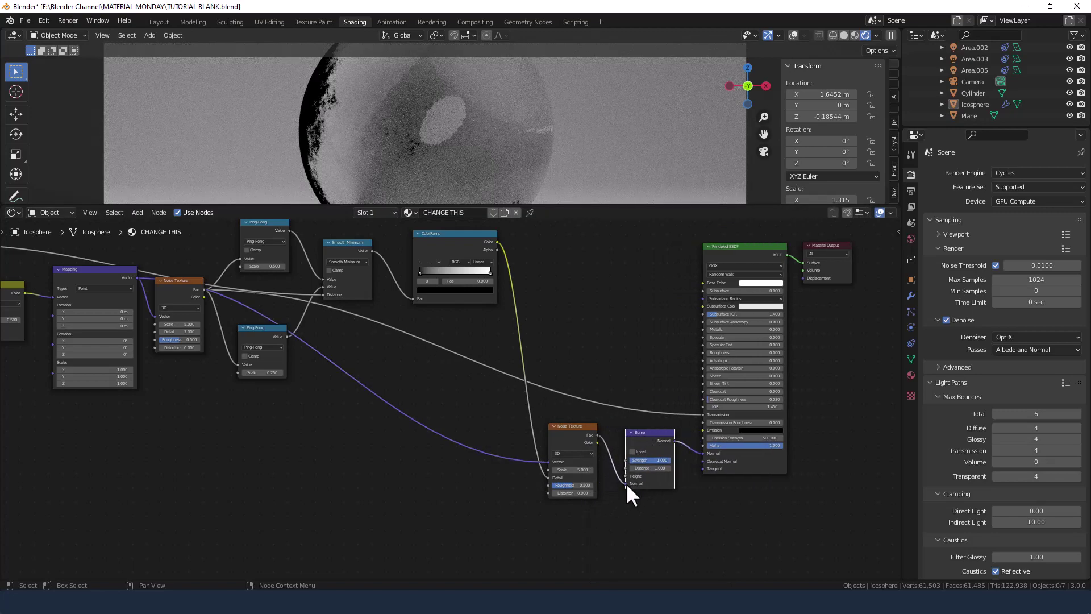
pyautogui.moveTo(626, 484); pyautogui.dragTo(625, 476)
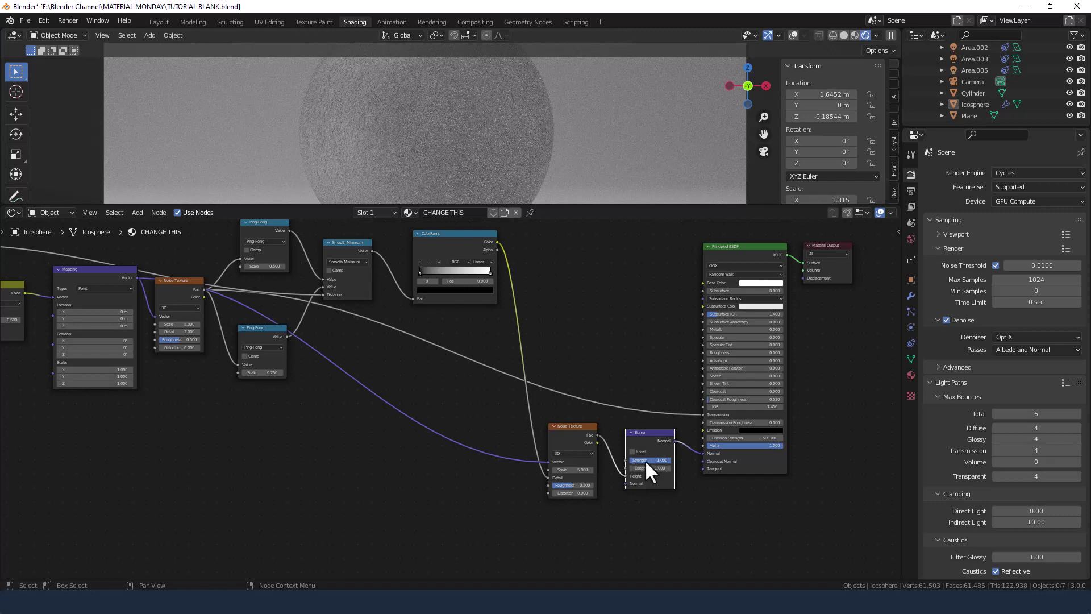
# Set the Bump Strength to 0.250 and enable Invert.
pyautogui.click(647, 459)
pyautogui.write('.25')
pyautogui.press('Return')
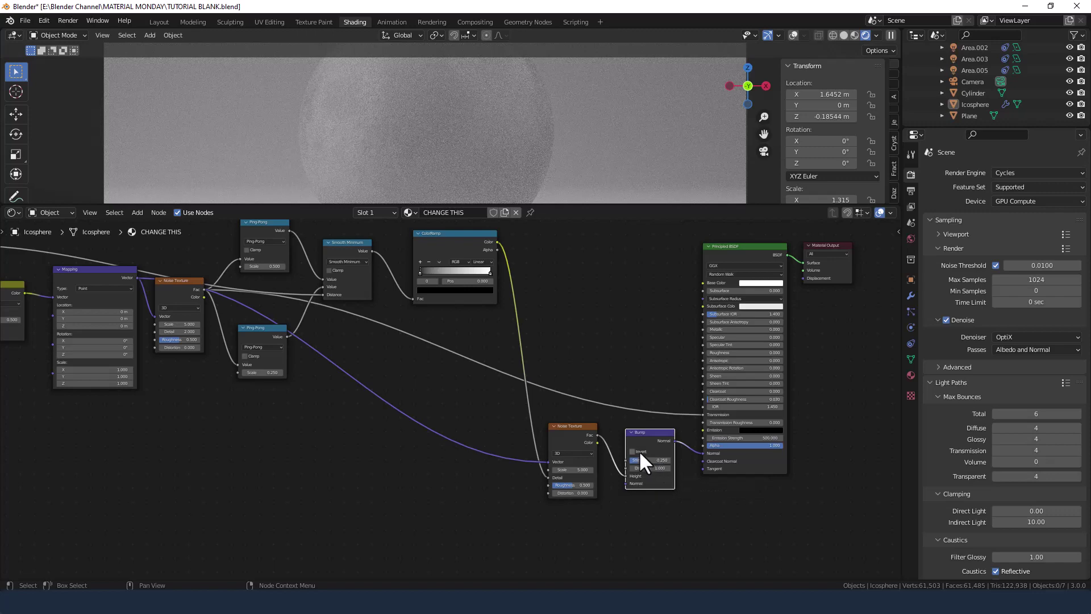
pyautogui.click(632, 451)
pyautogui.scroll(2, 647, 472)
pyautogui.moveTo(661, 436); pyautogui.dragTo(397, 422, button='middle')
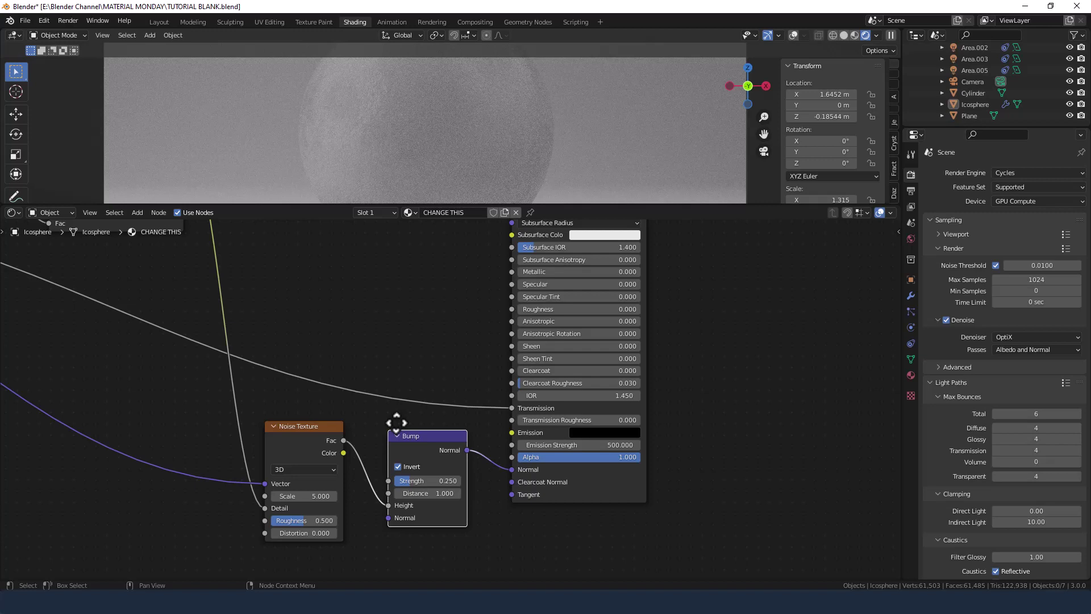
pyautogui.scroll(-4, 396, 422)
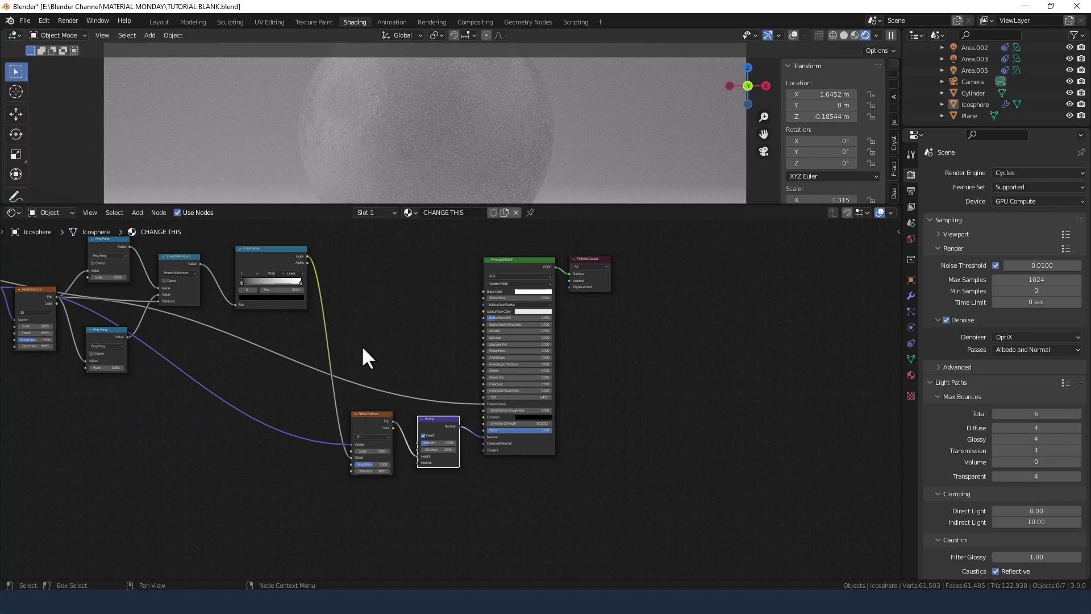
# Connect the ColorRamp Color output to the Principled BSDF Emission socket.
pyautogui.moveTo(360, 348); pyautogui.dragTo(351, 378, button='middle')
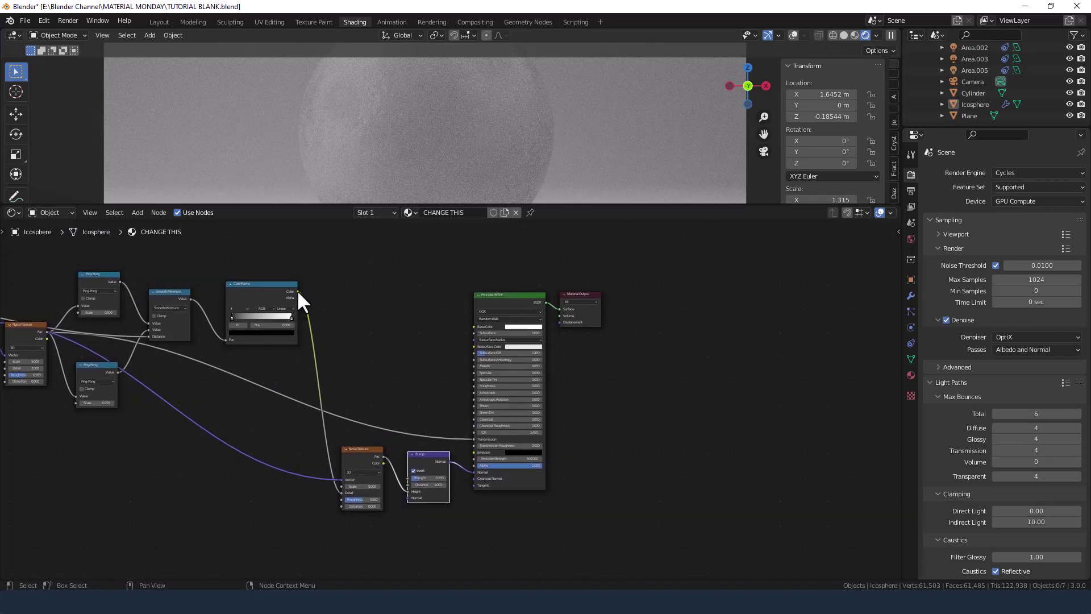
pyautogui.moveTo(298, 292); pyautogui.dragTo(476, 451)
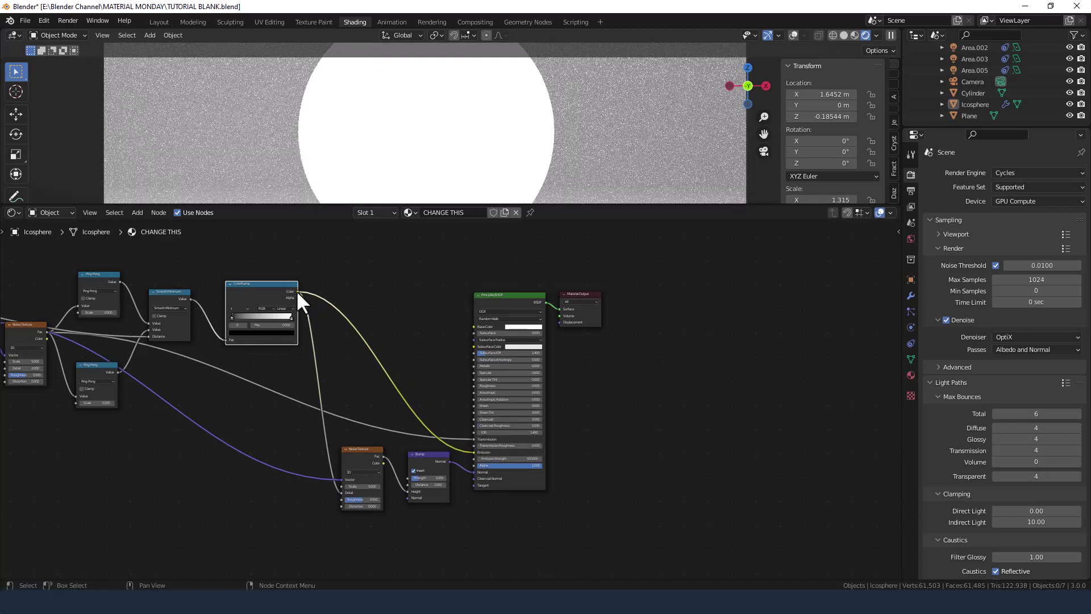
pyautogui.moveTo(299, 291); pyautogui.dragTo(476, 451)
# Add an Invert node and drop it onto the ColorRamp-to-Emission link.
pyautogui.hotkey('shift', 'a')
pyautogui.click(422, 357)
pyautogui.write('IN')
pyautogui.press('Return')
pyautogui.click(389, 350)
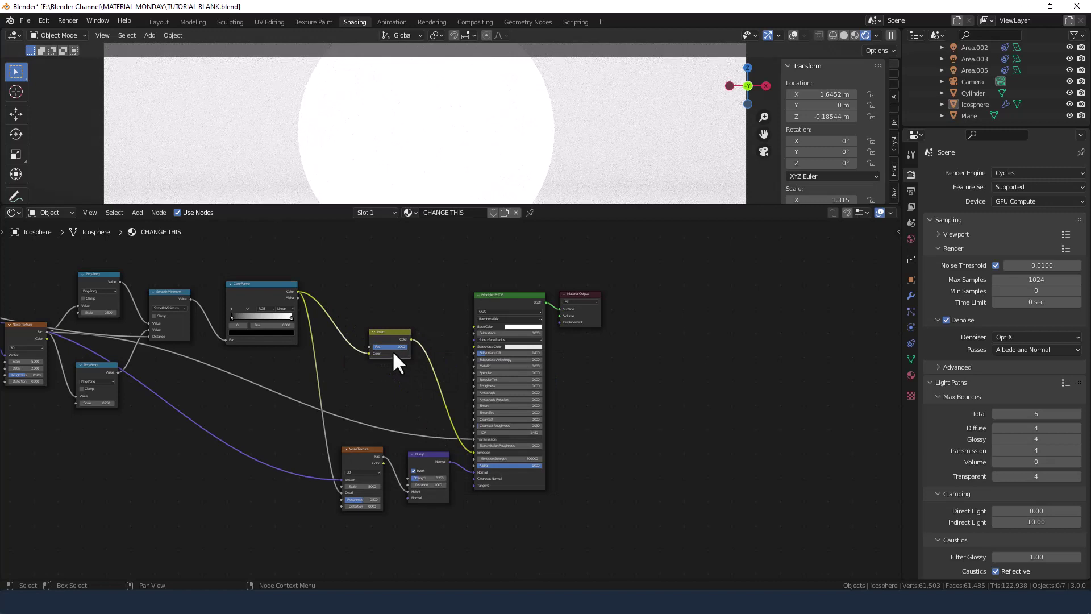
pyautogui.scroll(-1, 395, 366)
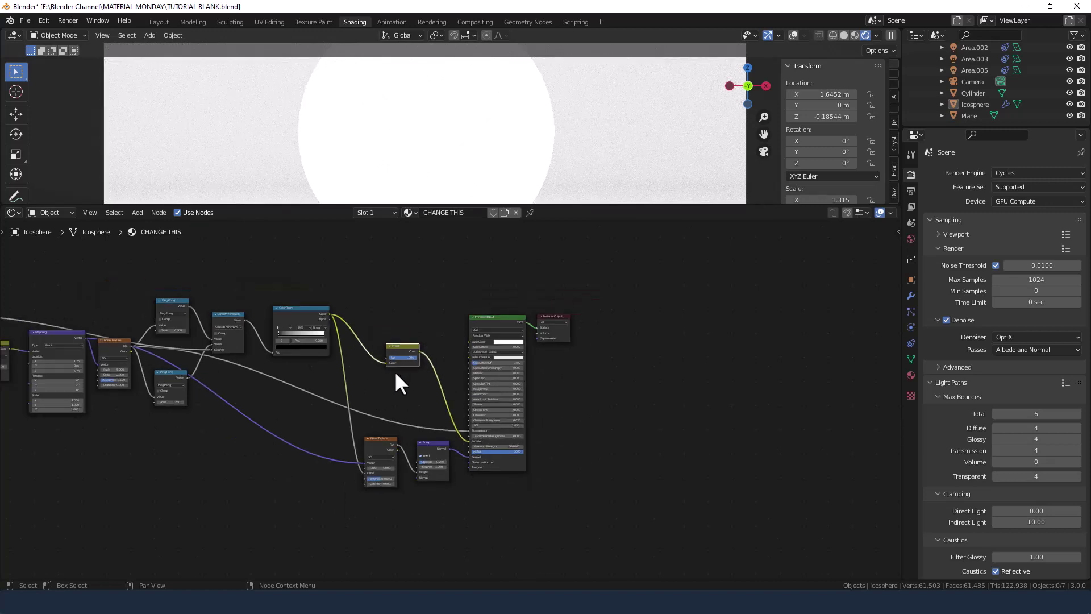
pyautogui.scroll(3, 288, 386)
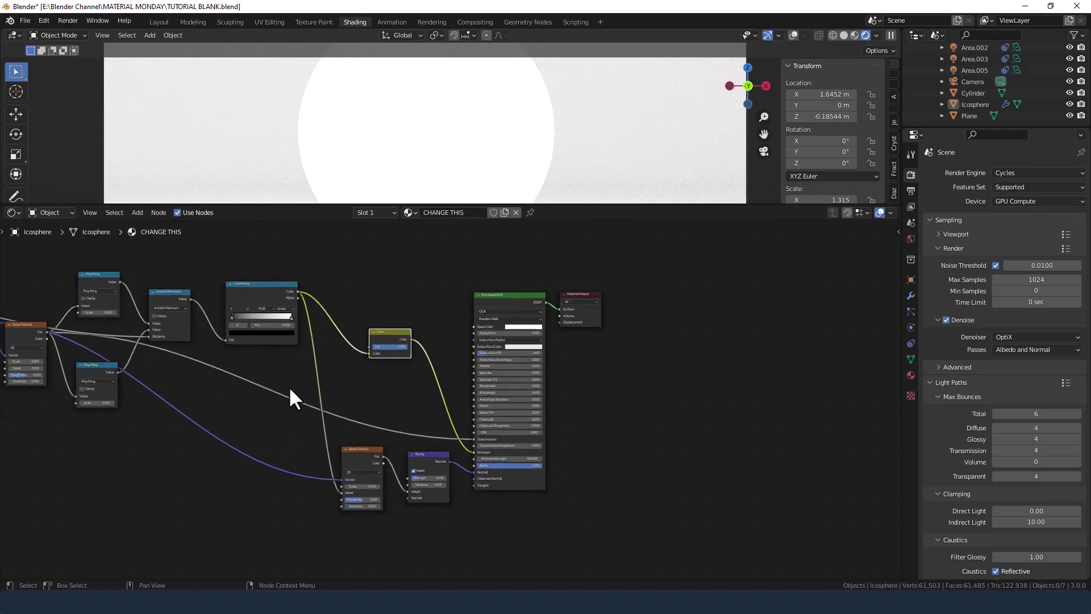
# Set the second Noise Texture's Scale to 7.2.
pyautogui.moveTo(250, 372); pyautogui.dragTo(453, 386, button='middle')
pyautogui.scroll(2, 452, 385)
pyautogui.scroll(1, 448, 377)
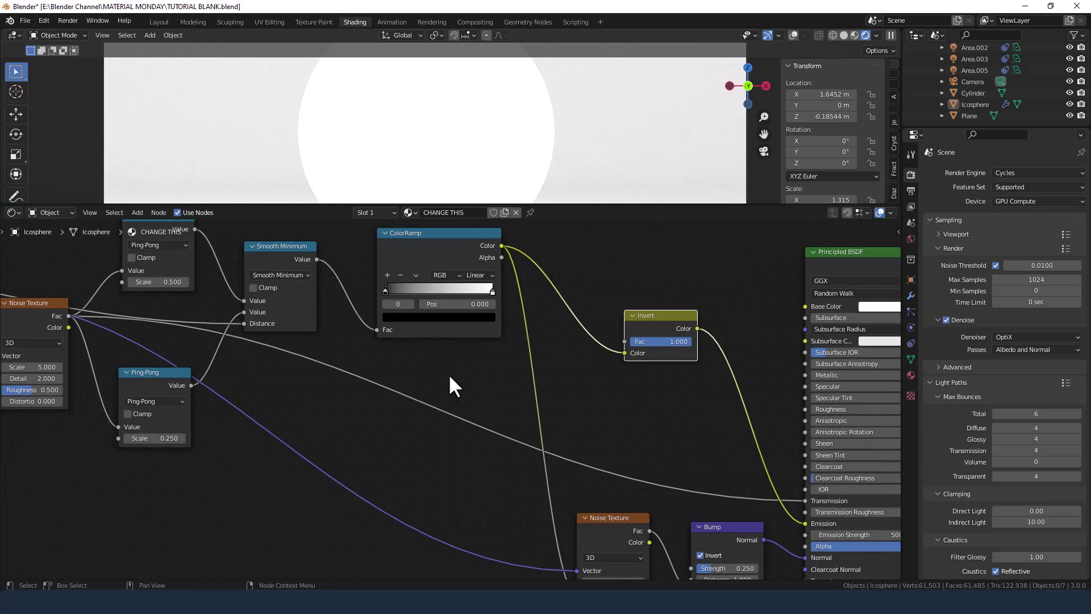
pyautogui.scroll(-4, 450, 378)
pyautogui.moveTo(450, 389); pyautogui.dragTo(408, 410, button='middle')
pyautogui.click(477, 432)
pyautogui.write('7.2')
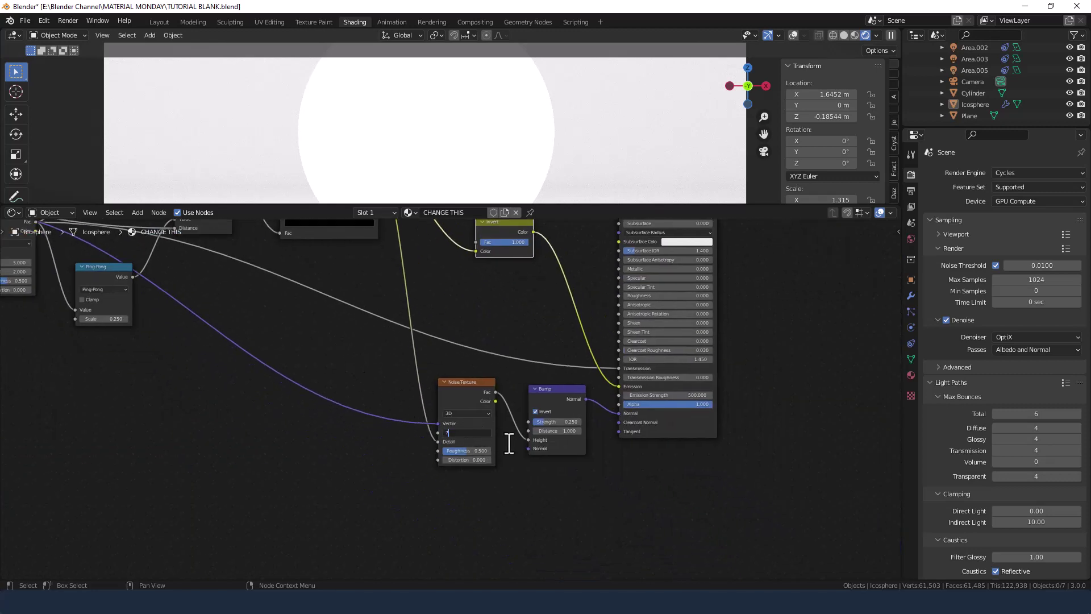
pyautogui.press('Return')
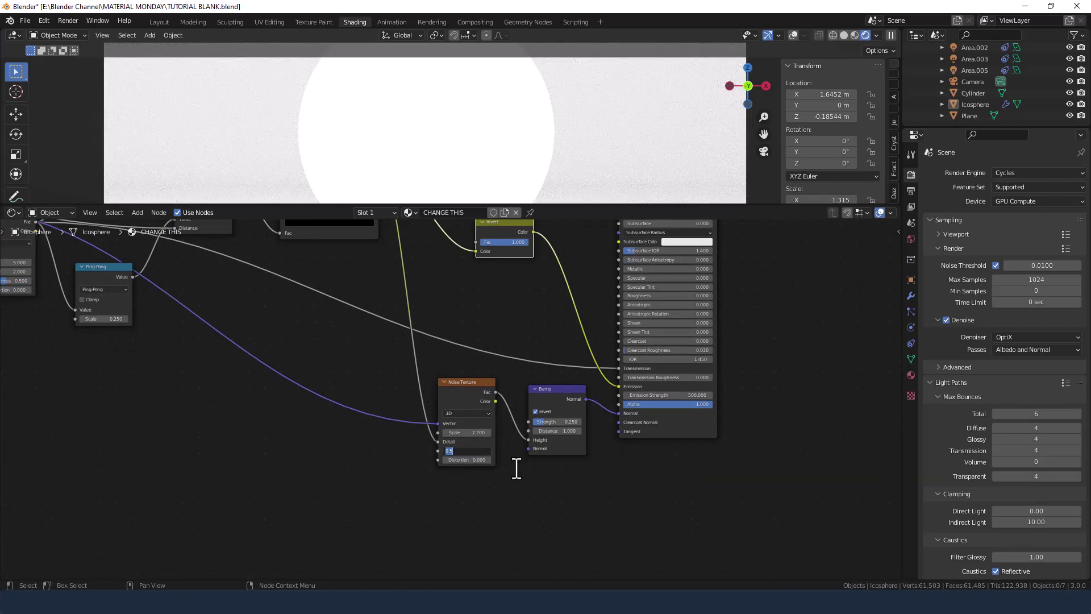
# Give that Noise Texture Roughness 1 and Distortion 5.5.
pyautogui.write('1')
pyautogui.press('Return')
pyautogui.click(471, 461)
pyautogui.write('5.5')
pyautogui.press('Return')
pyautogui.moveTo(363, 304); pyautogui.dragTo(454, 406, button='middle')
pyautogui.scroll(2, 458, 480)
# Switch the ColorRamp to Ease interpolation and move its white stop to 0.36.
pyautogui.scroll(2, 452, 394)
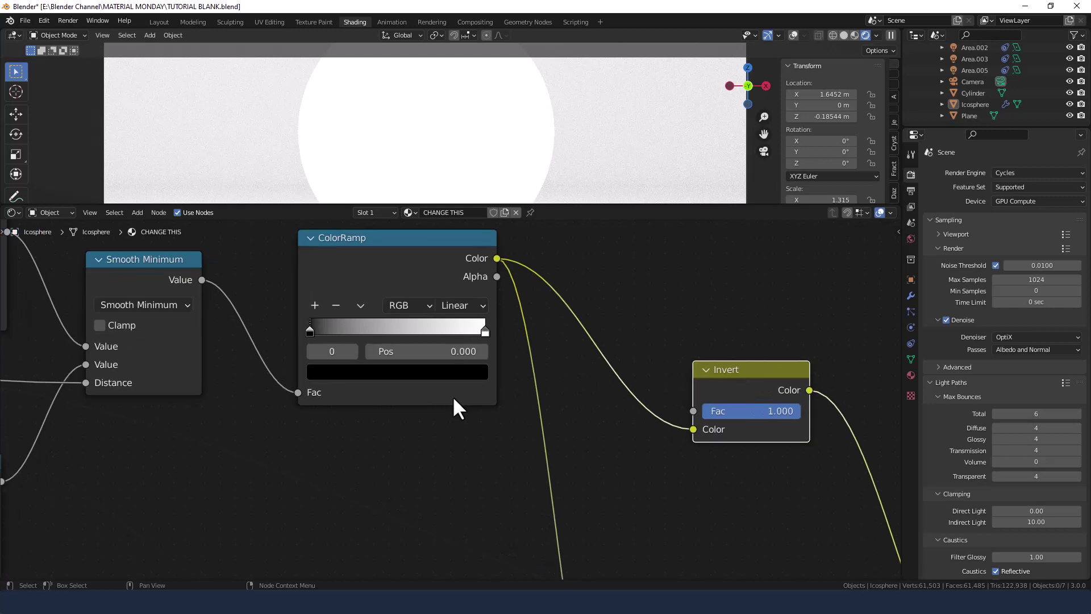
pyautogui.click(476, 305)
pyautogui.click(472, 324)
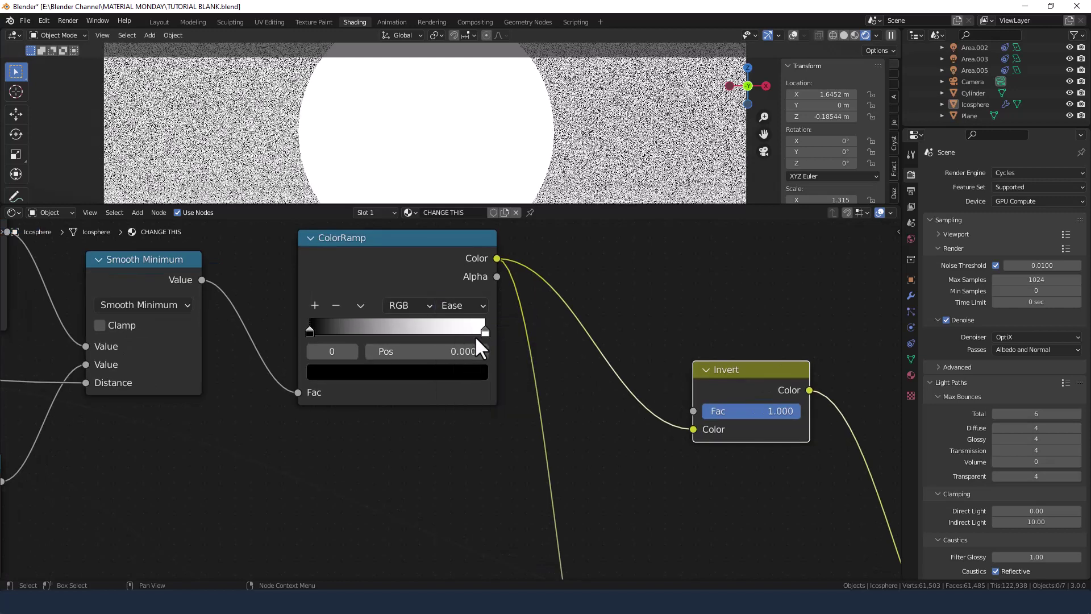
pyautogui.click(485, 330)
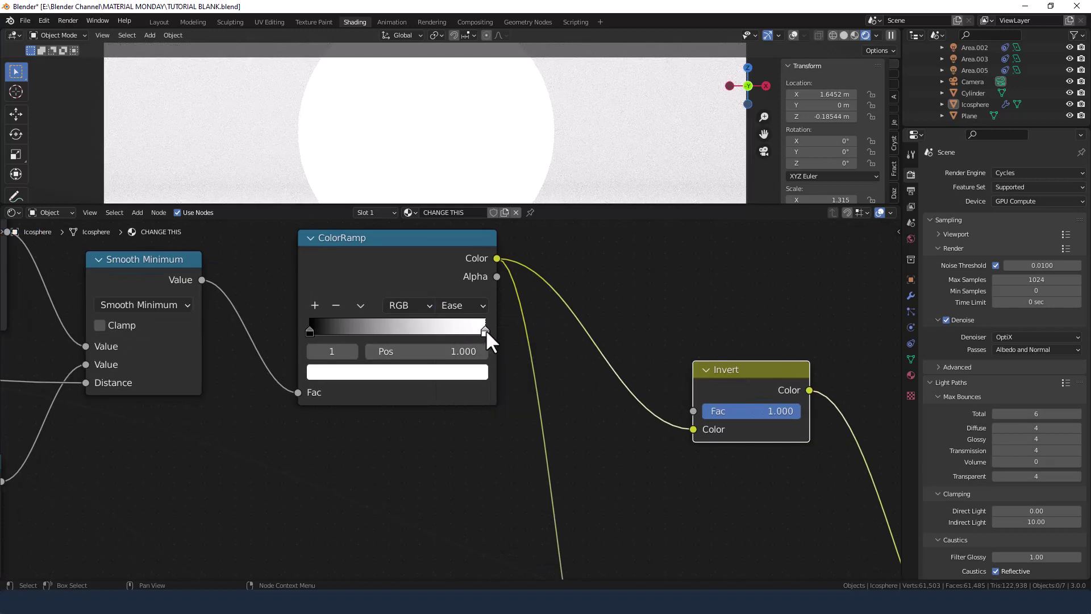
pyautogui.moveTo(485, 329); pyautogui.dragTo(367, 328)
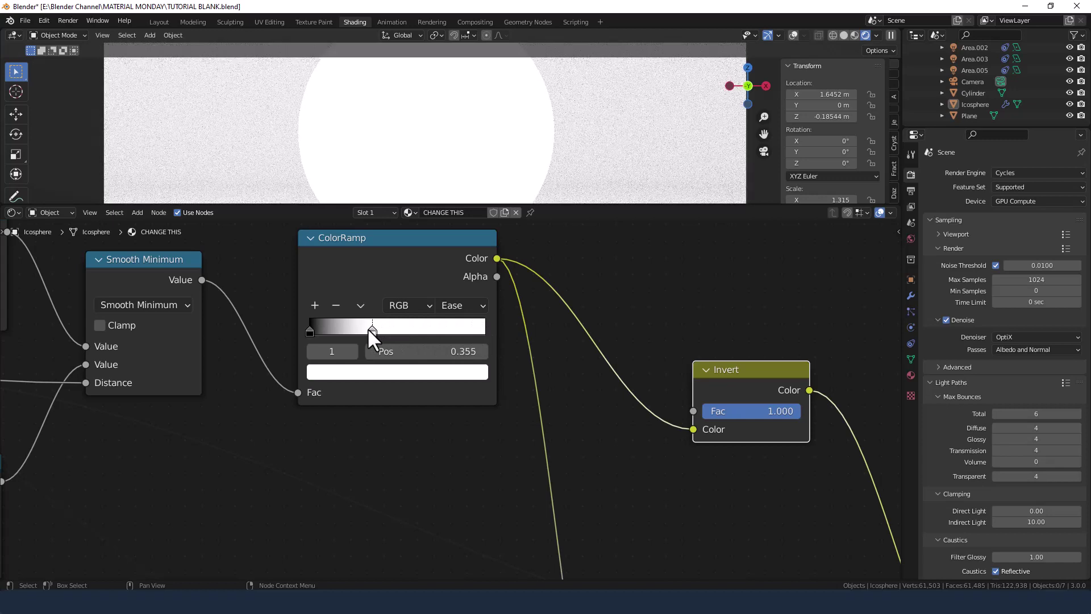
pyautogui.moveTo(368, 330); pyautogui.dragTo(371, 330)
pyautogui.click(421, 351)
pyautogui.write('0.36')
pyautogui.press('Return')
# Make that ramp stop a fully saturated hot magenta.
pyautogui.click(431, 372)
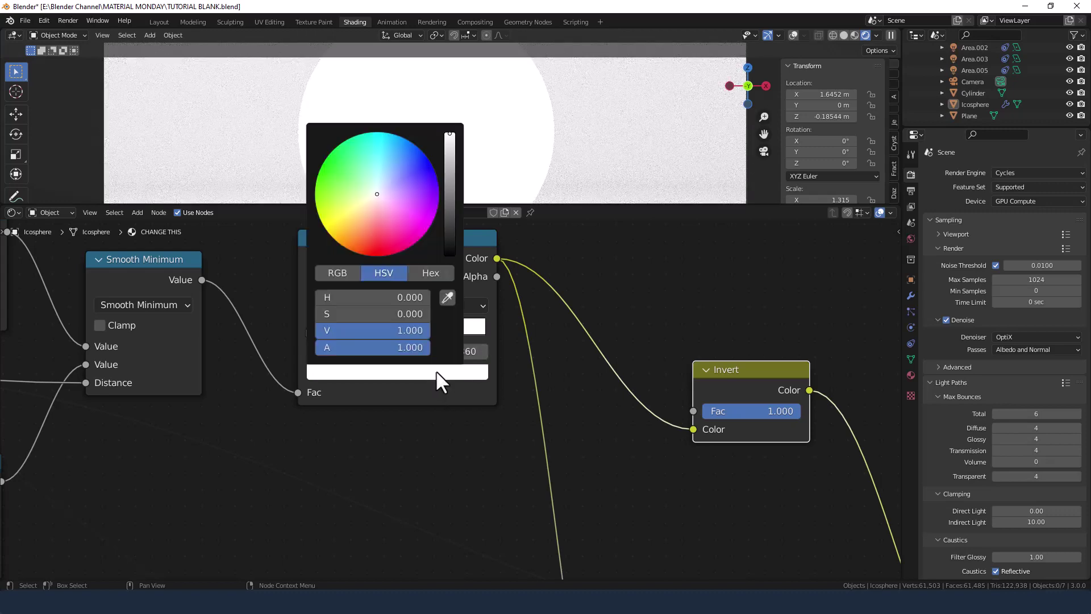
pyautogui.click(343, 312)
pyautogui.write('1')
pyautogui.press('Return')
pyautogui.moveTo(357, 301); pyautogui.dragTo(458, 301)
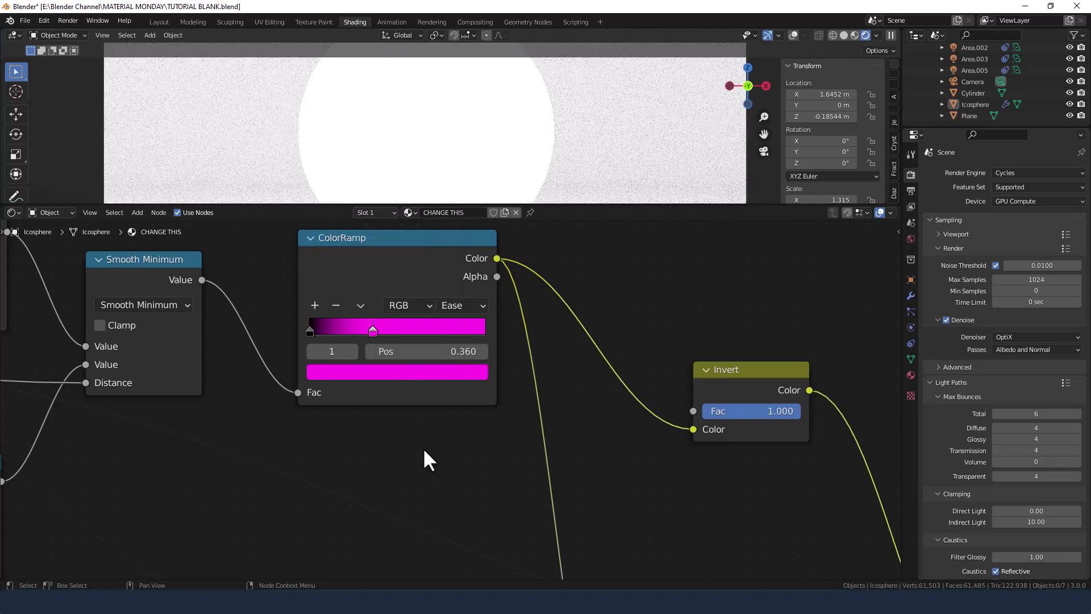
# Box-select the Mapping, noise and Ping-Pong nodes and move them down-left.
pyautogui.scroll(-2, 421, 447)
pyautogui.scroll(-4, 423, 450)
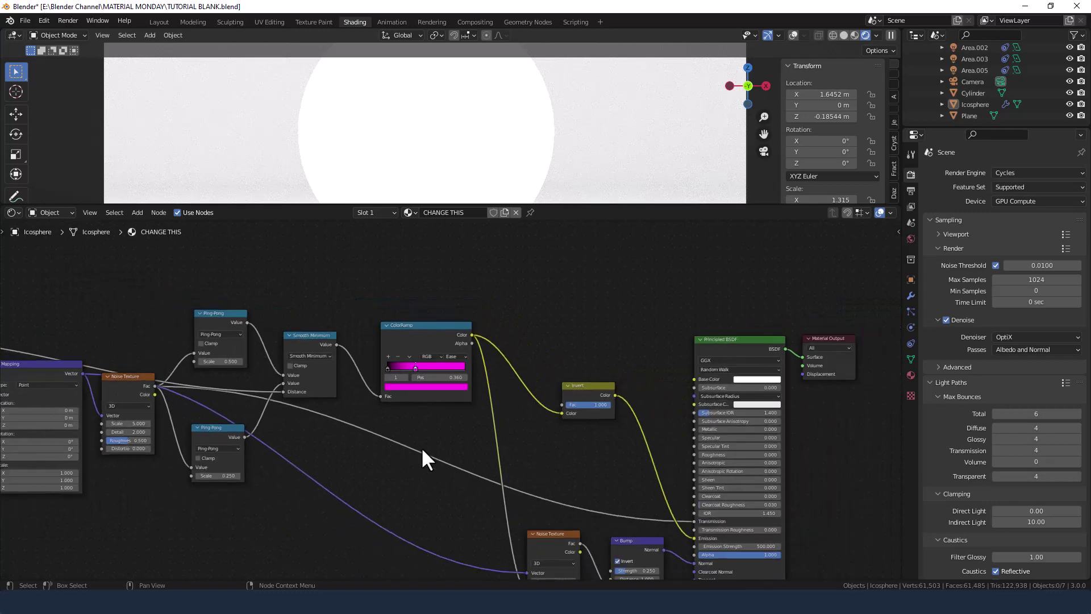
pyautogui.scroll(-2, 423, 450)
pyautogui.moveTo(422, 449); pyautogui.dragTo(596, 394, button='middle')
pyautogui.moveTo(498, 437); pyautogui.dragTo(350, 374)
pyautogui.moveTo(411, 329); pyautogui.dragTo(492, 345)
# Link the Layer Weight node's Facing output to the Mix node's Fac input.
pyautogui.click(370, 347)
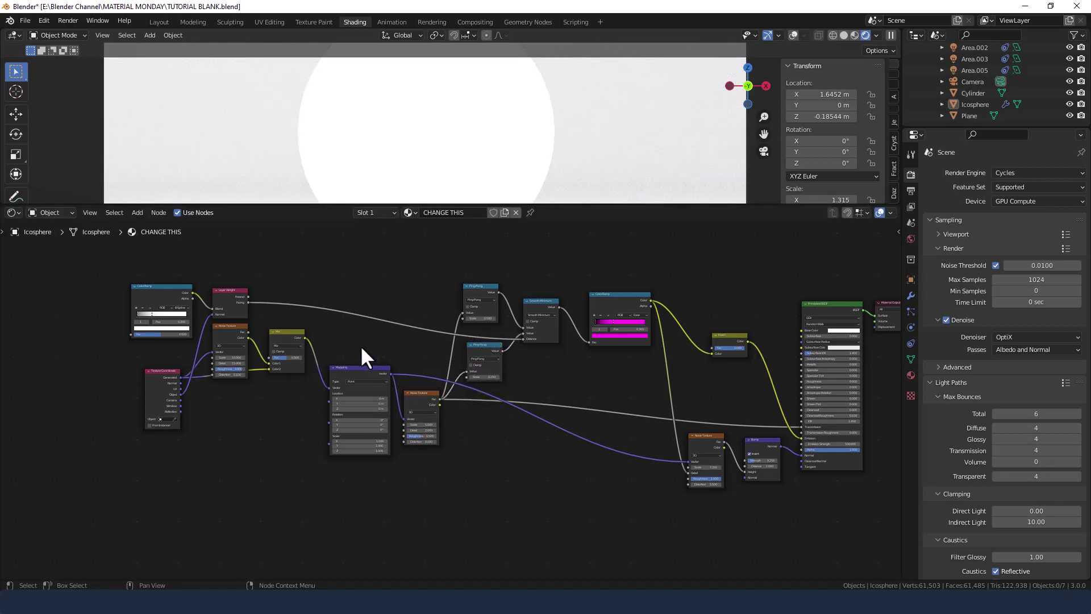
pyautogui.moveTo(467, 383); pyautogui.dragTo(429, 383, button='middle')
pyautogui.scroll(2, 223, 342)
pyautogui.moveTo(182, 346); pyautogui.dragTo(539, 369, button='middle')
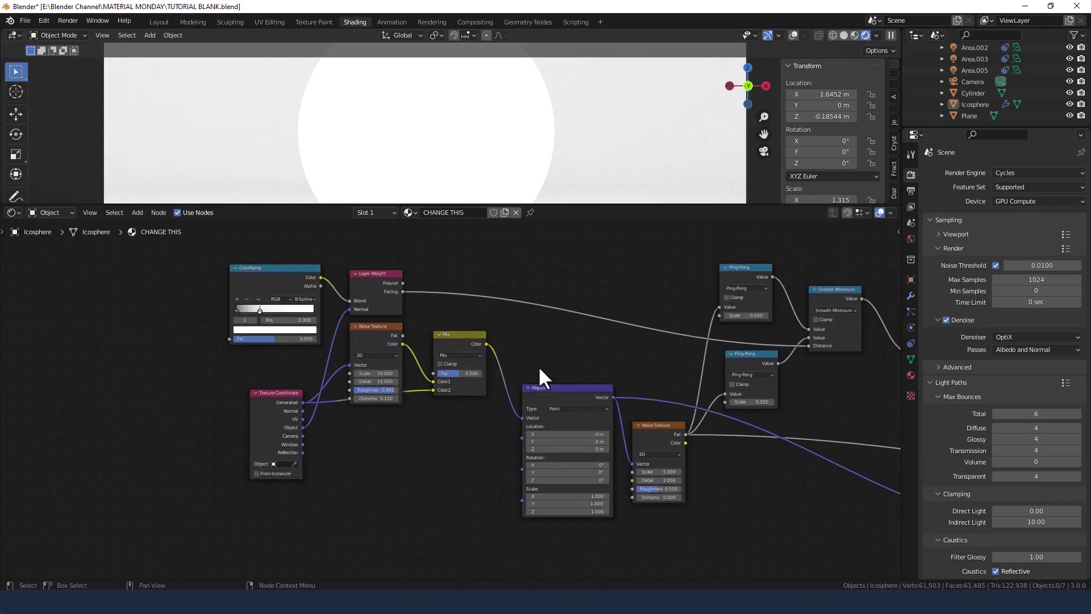
pyautogui.click(402, 292)
pyautogui.moveTo(402, 292); pyautogui.dragTo(405, 297)
pyautogui.moveTo(421, 361); pyautogui.dragTo(431, 373)
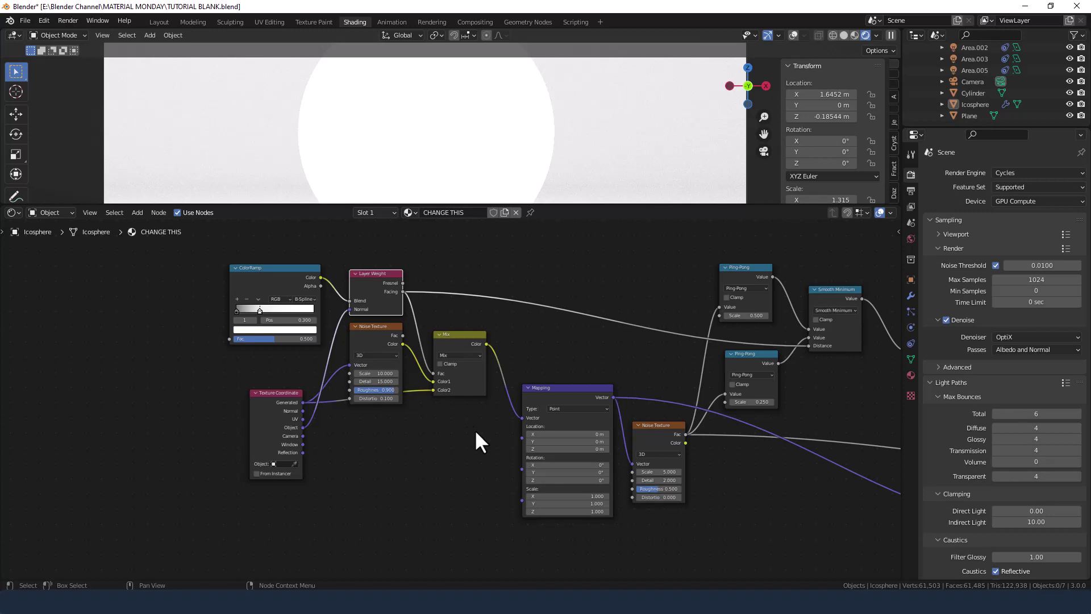
pyautogui.moveTo(475, 428); pyautogui.dragTo(320, 452, button='middle')
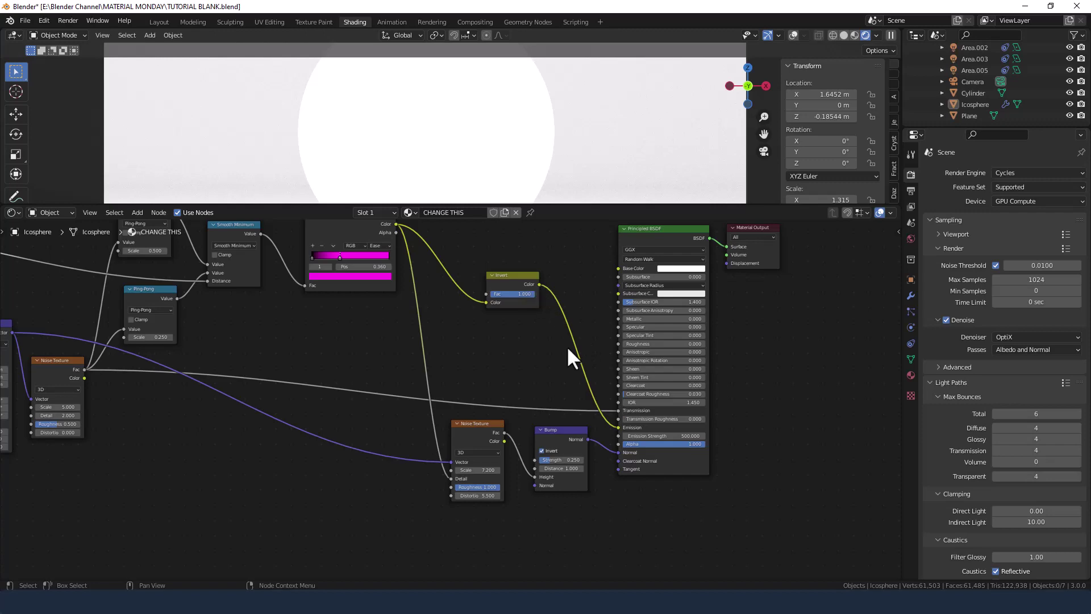
# Route Invert to Transmission, drop the noise link, and plug ColorRamp Color into Emission.
pyautogui.moveTo(616, 425); pyautogui.dragTo(616, 410)
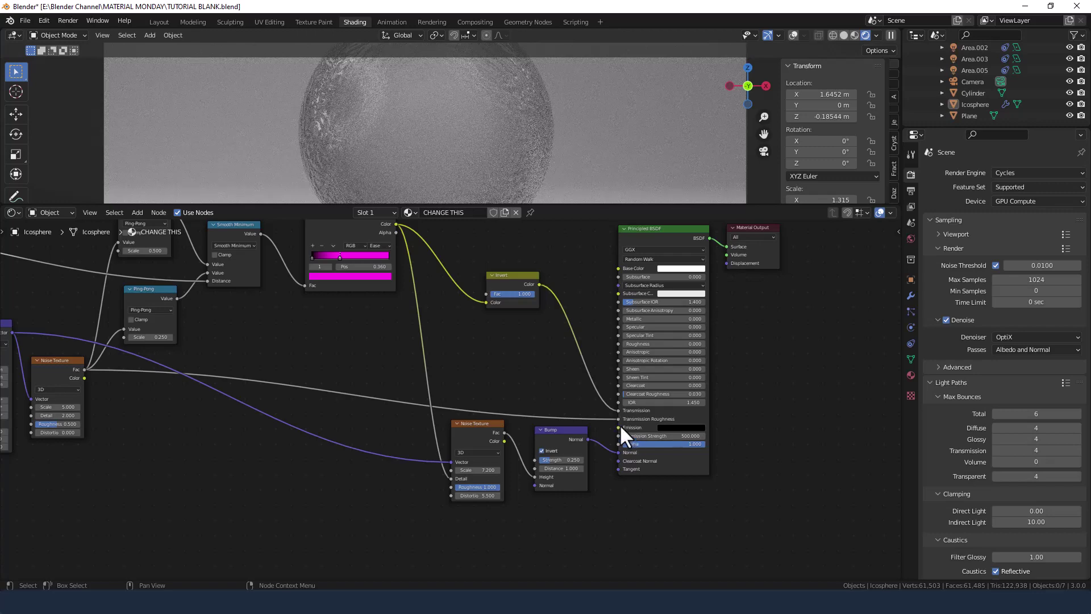
pyautogui.moveTo(618, 420); pyautogui.dragTo(618, 427)
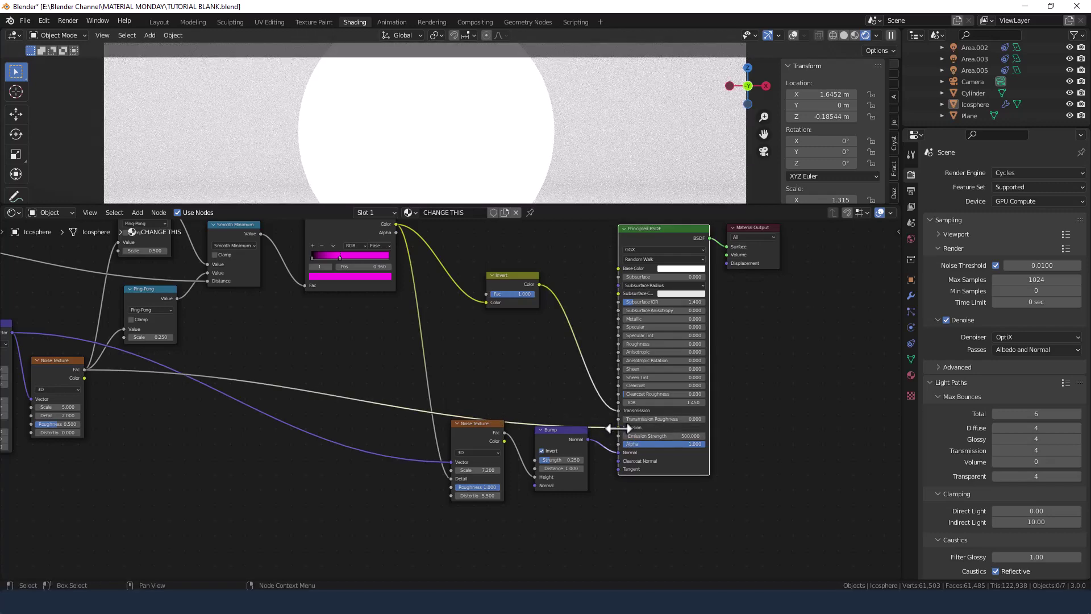
pyautogui.moveTo(618, 427); pyautogui.dragTo(443, 324)
pyautogui.moveTo(395, 224); pyautogui.dragTo(619, 427)
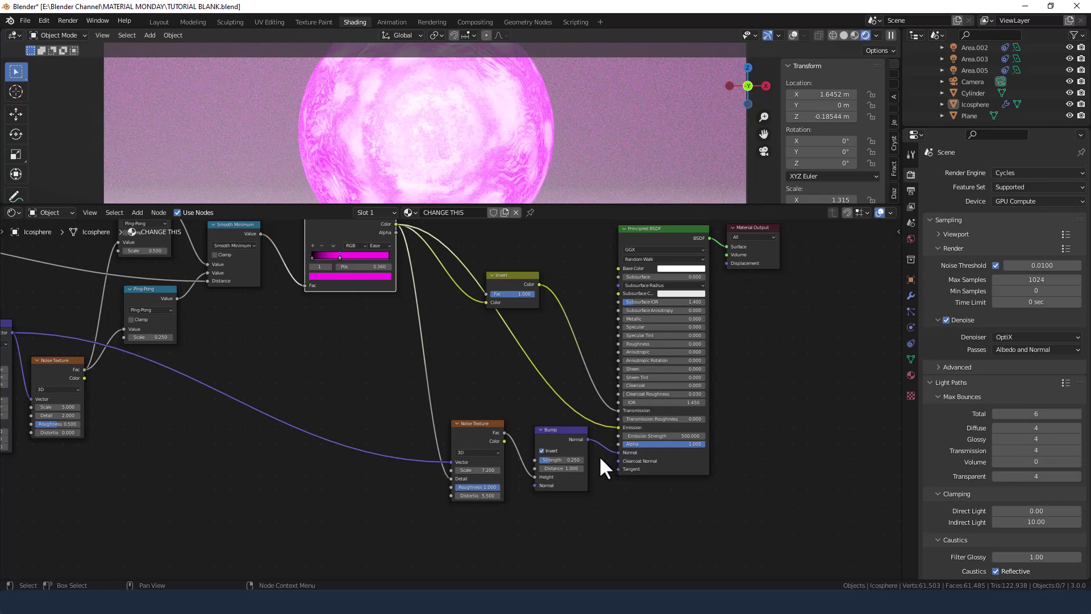
# Set the Principled BSDF IOR to 1.2.
pyautogui.click(663, 401)
pyautogui.write('1.2')
pyautogui.press('Return')
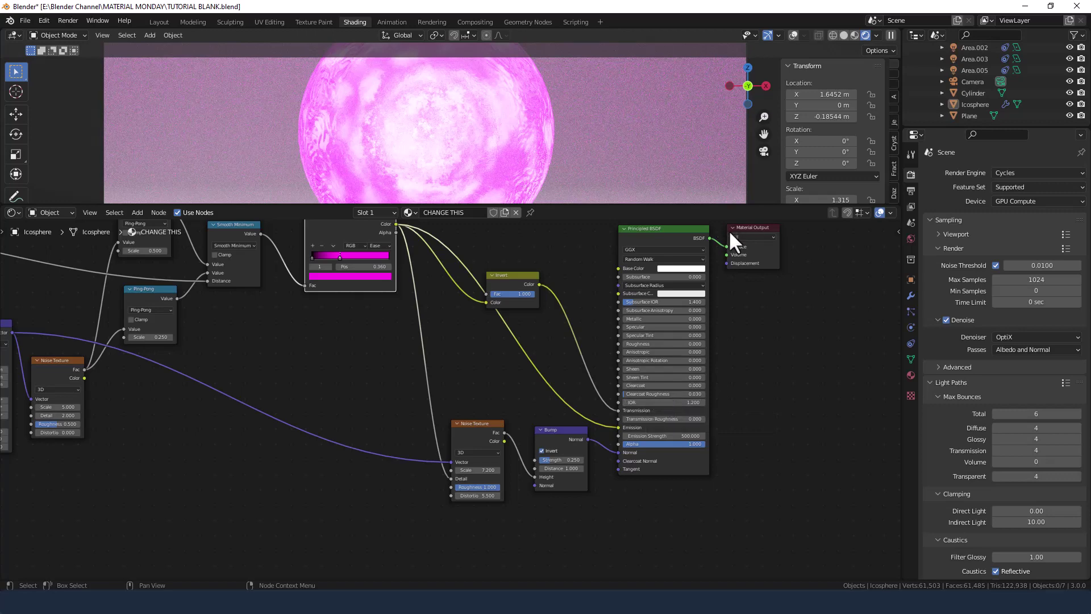
# Make the base colour dark blue: saturation 1, hue about 0.665, value 0.25.
pyautogui.scroll(2, 674, 269)
pyautogui.moveTo(673, 268); pyautogui.dragTo(502, 380, button='middle')
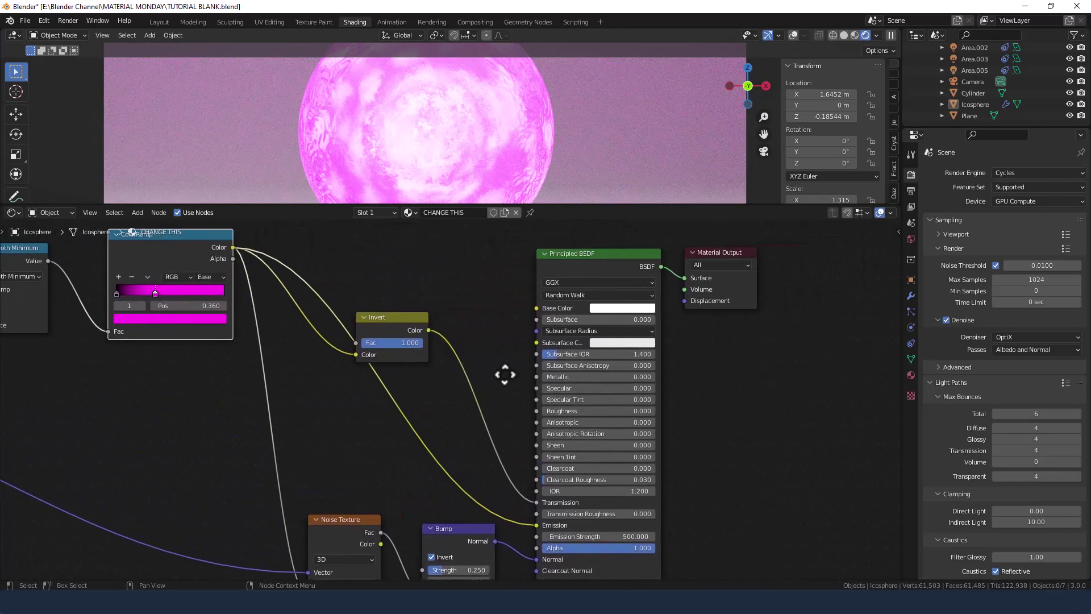
pyautogui.click(621, 307)
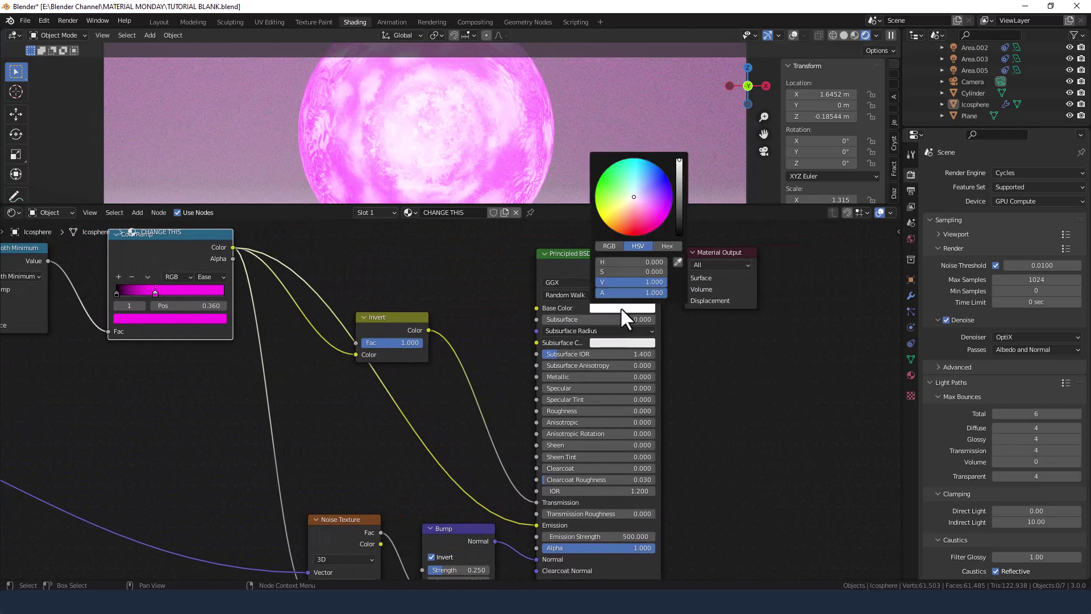
pyautogui.click(626, 271)
pyautogui.write('1')
pyautogui.press('Return')
pyautogui.moveTo(601, 263); pyautogui.dragTo(650, 263)
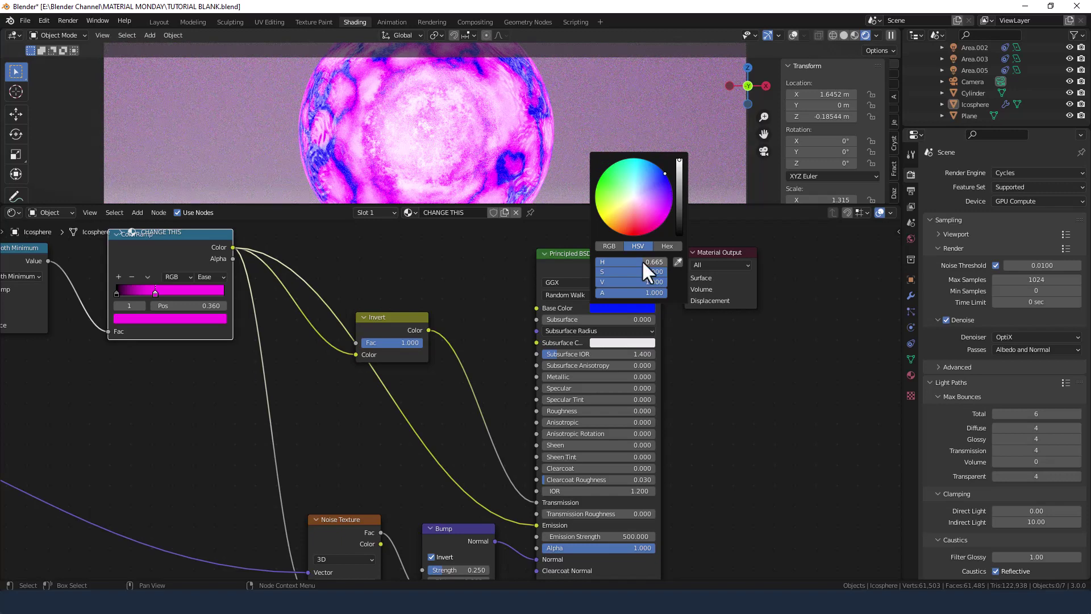
pyautogui.moveTo(647, 282); pyautogui.dragTo(600, 282)
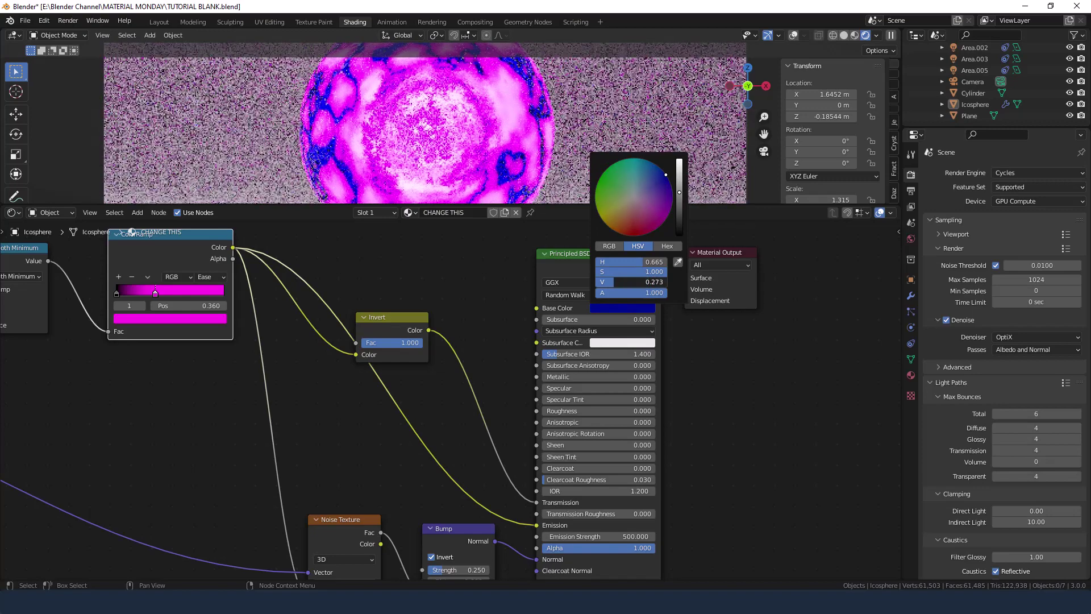
pyautogui.click(608, 282)
pyautogui.press('BackSpace')
pyautogui.write('0.25')
pyautogui.press('Return')
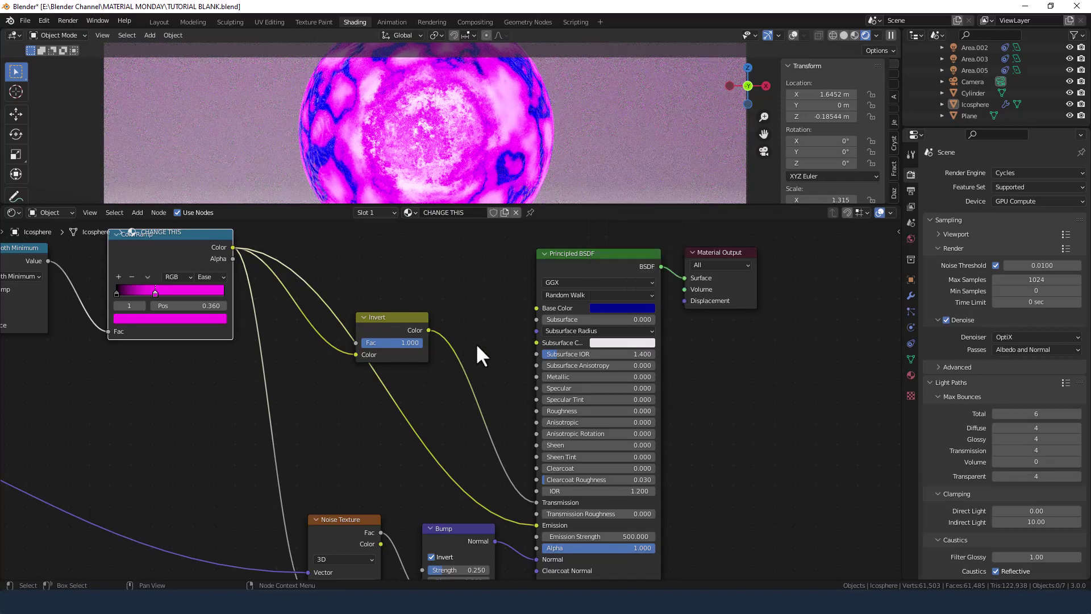
pyautogui.scroll(-1, 482, 340)
pyautogui.moveTo(477, 340); pyautogui.dragTo(561, 318, button='middle')
pyautogui.scroll(-1, 529, 318)
# Move the Invert node up-right and the ColorRamp node down-right, then review the tree.
pyautogui.moveTo(504, 306); pyautogui.dragTo(540, 247)
pyautogui.moveTo(343, 233); pyautogui.dragTo(360, 320)
pyautogui.moveTo(520, 339); pyautogui.dragTo(615, 346, button='middle')
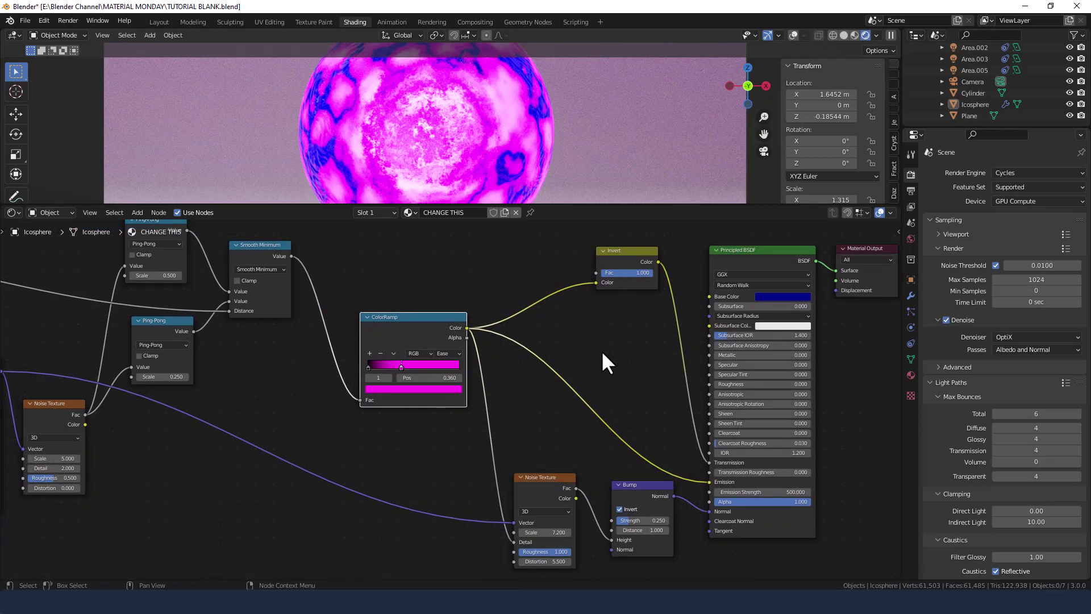
pyautogui.moveTo(601, 353); pyautogui.dragTo(599, 332, button='middle')
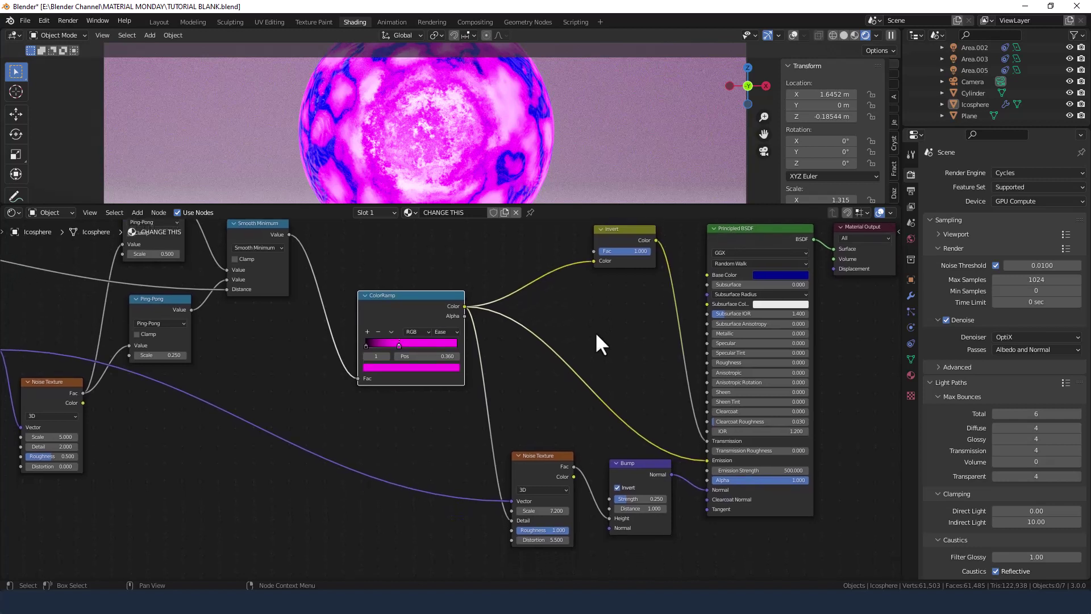
pyautogui.moveTo(294, 258); pyautogui.dragTo(436, 427, button='middle')
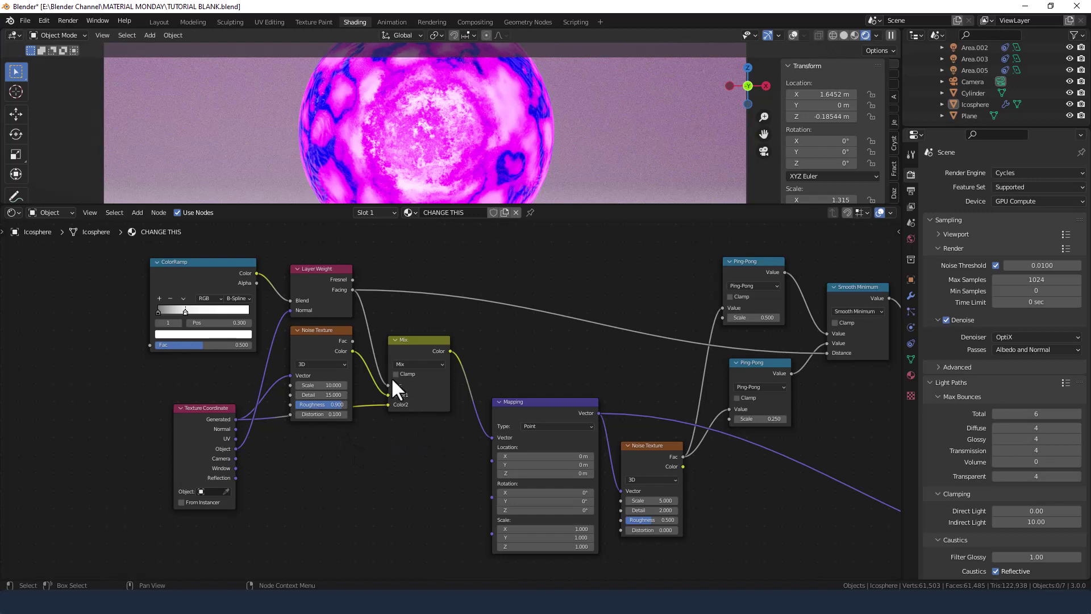
pyautogui.moveTo(420, 443); pyautogui.dragTo(241, 446, button='middle')
pyautogui.moveTo(311, 449)
pyautogui.mouseDown(button='middle')
pyautogui.moveTo(276, 431)
pyautogui.moveTo(300, 438)
pyautogui.mouseUp(button='middle')
pyautogui.moveTo(359, 458); pyautogui.dragTo(311, 439, button='middle')
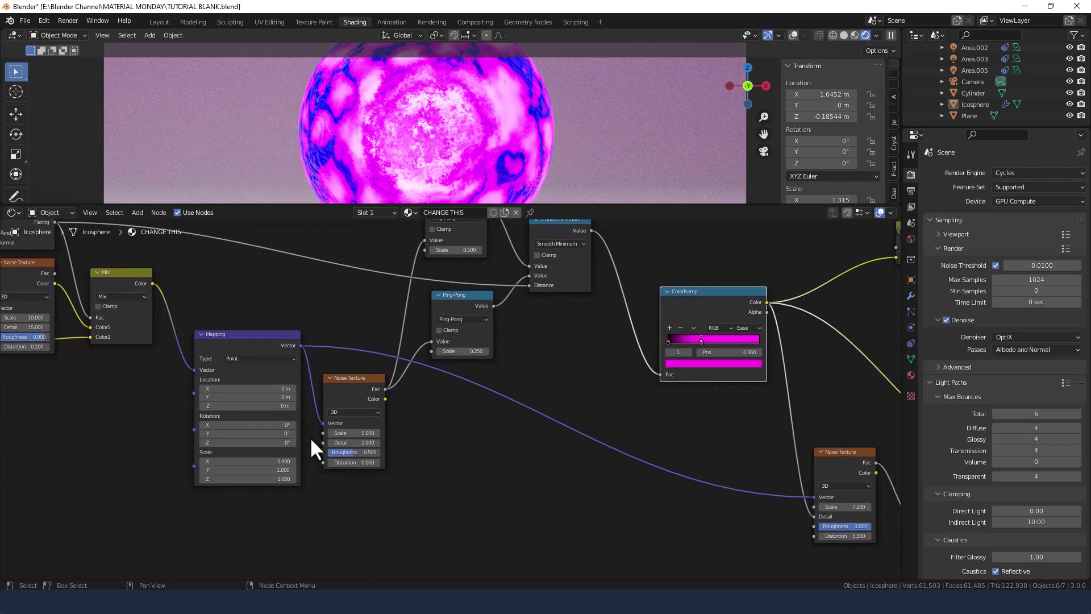
# Set the Mapping-fed Noise Texture's Scale to 2 and Detail to 14.
pyautogui.click(346, 433)
pyautogui.write('2')
pyautogui.press('Return')
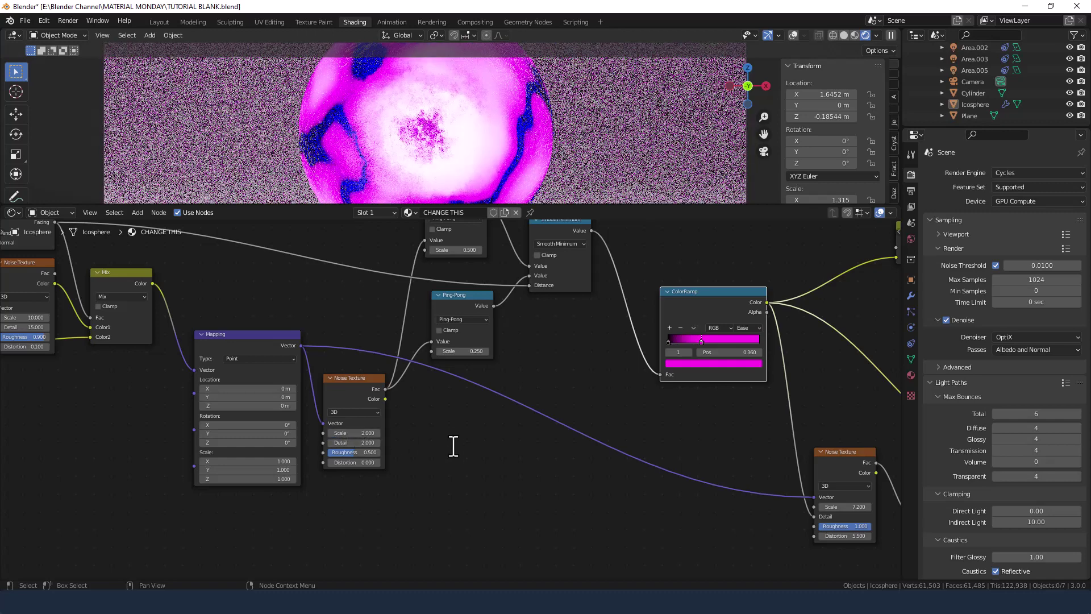
pyautogui.click(347, 443)
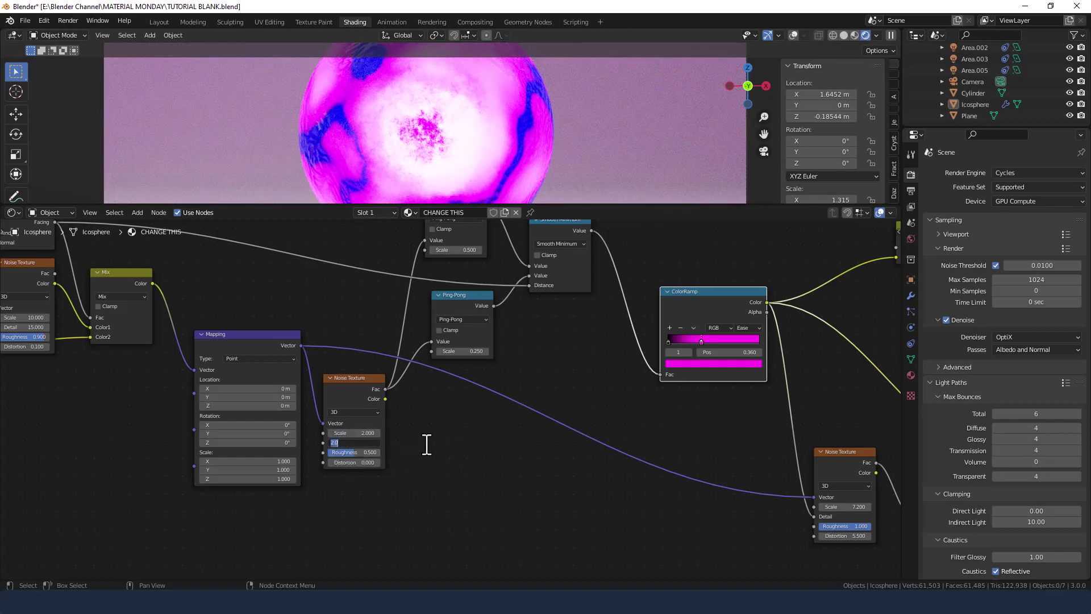
pyautogui.write('14')
pyautogui.press('Return')
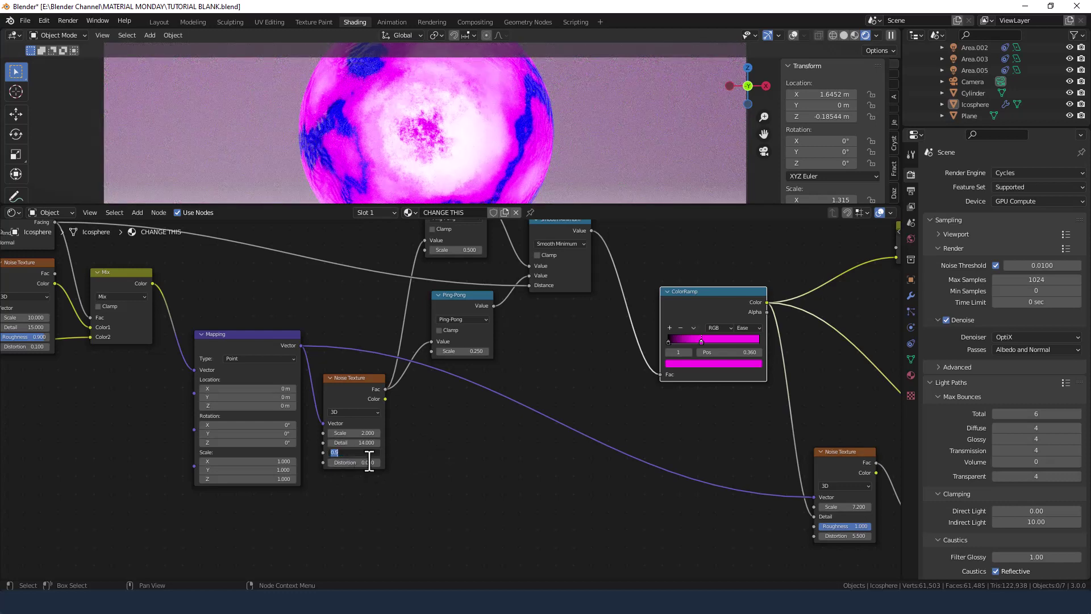
# Set that noise's Roughness to 0.85 and Distortion to 0.5.
pyautogui.write('.85')
pyautogui.press('Return')
pyautogui.click(370, 463)
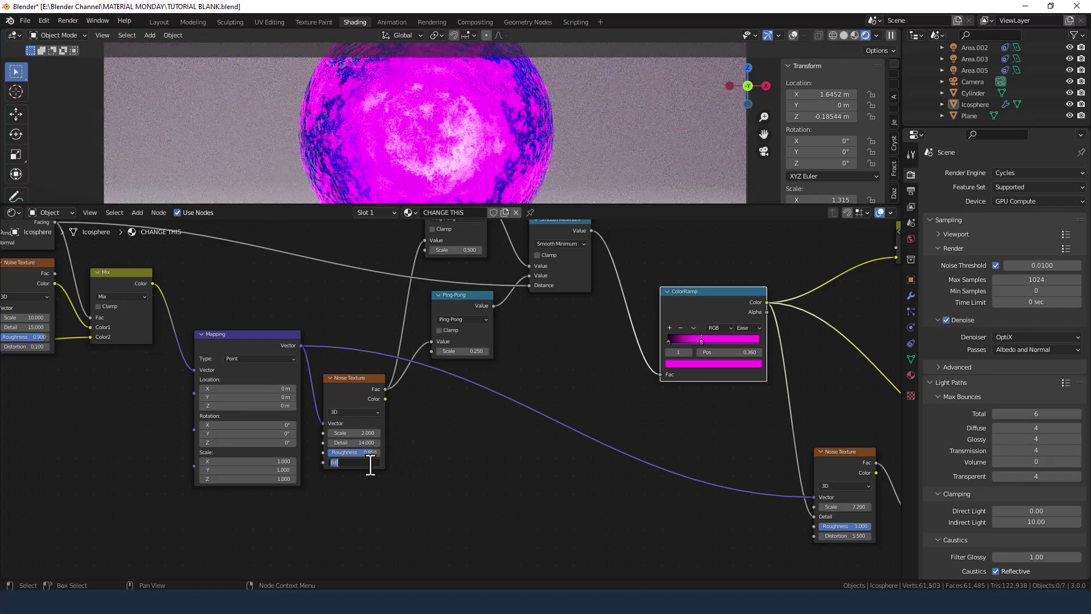
pyautogui.write('.5')
pyautogui.press('Return')
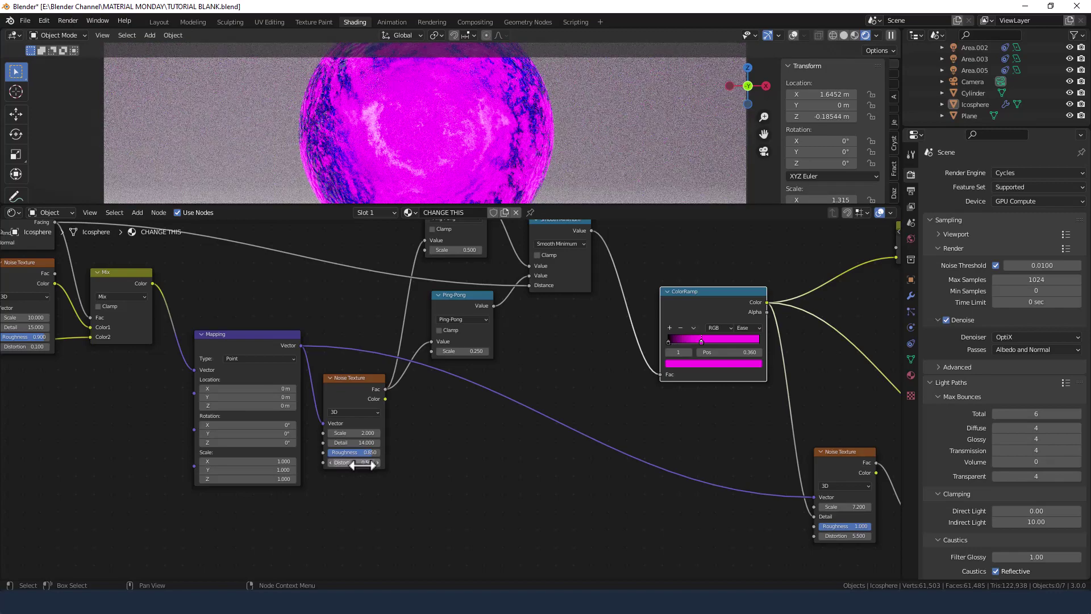
pyautogui.scroll(2, 365, 370)
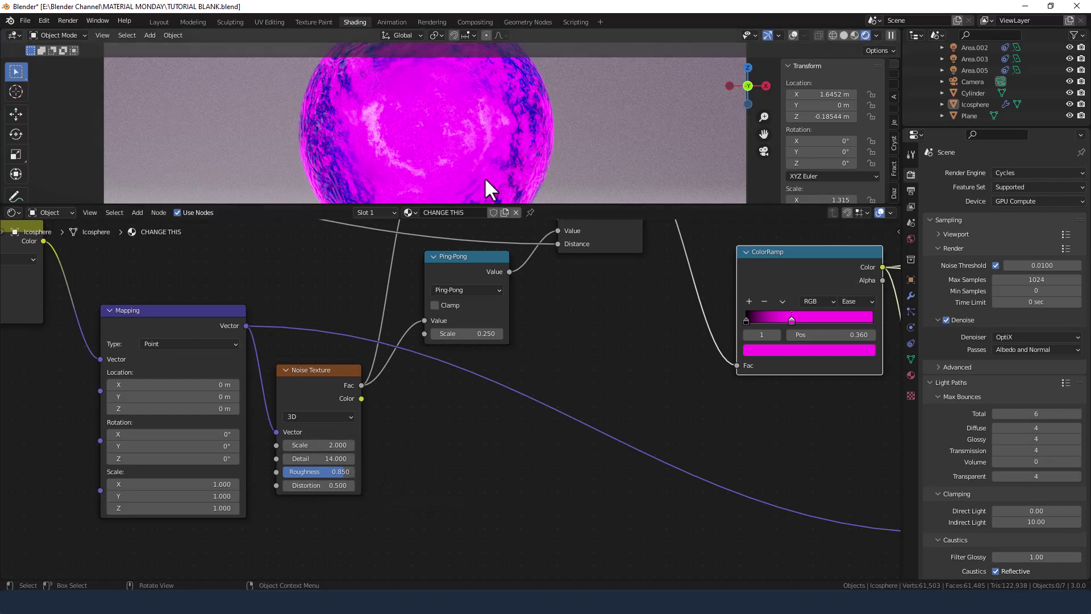
pyautogui.scroll(-2, 449, 448)
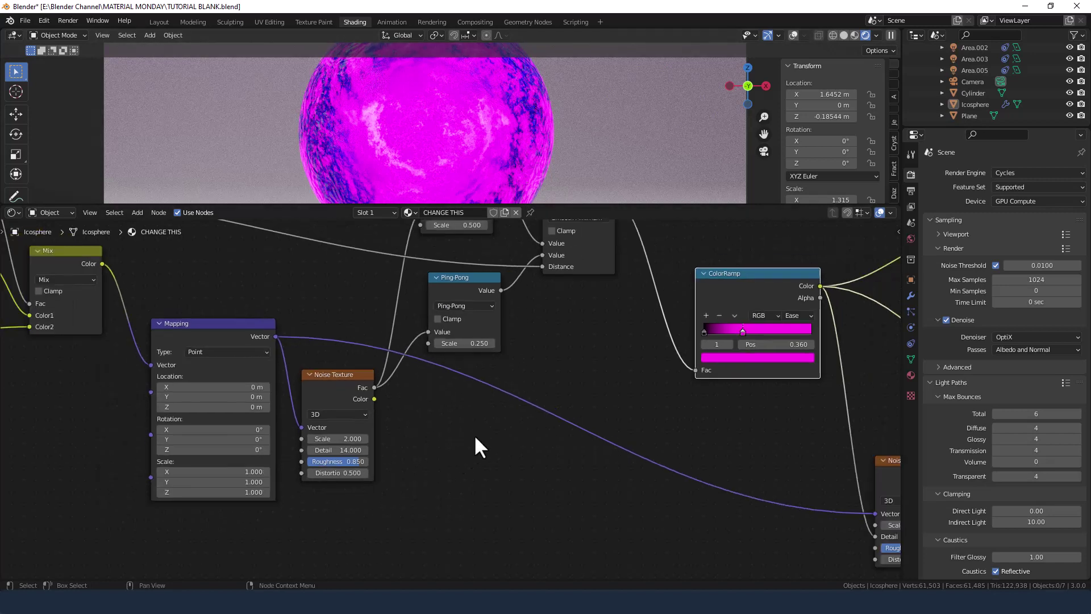
# Try upper Ping-Pong Scale values 0.4, 0.3 and 0.45, settling on 0.4.
pyautogui.moveTo(476, 431); pyautogui.dragTo(430, 425, button='middle')
pyautogui.scroll(-1, 451, 440)
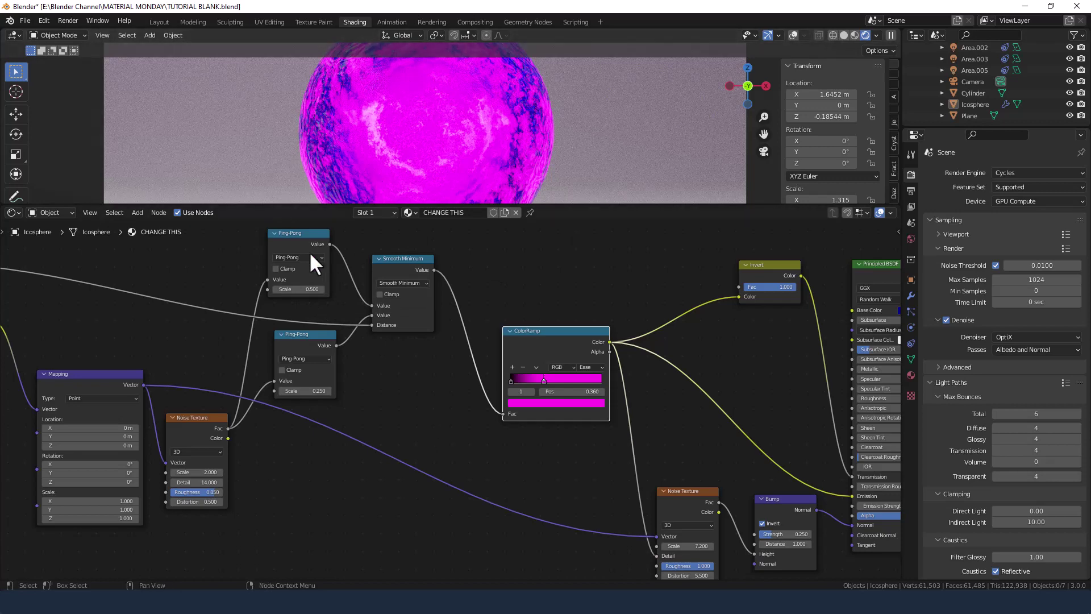
pyautogui.click(307, 289)
pyautogui.write('0.4')
pyautogui.press('Return')
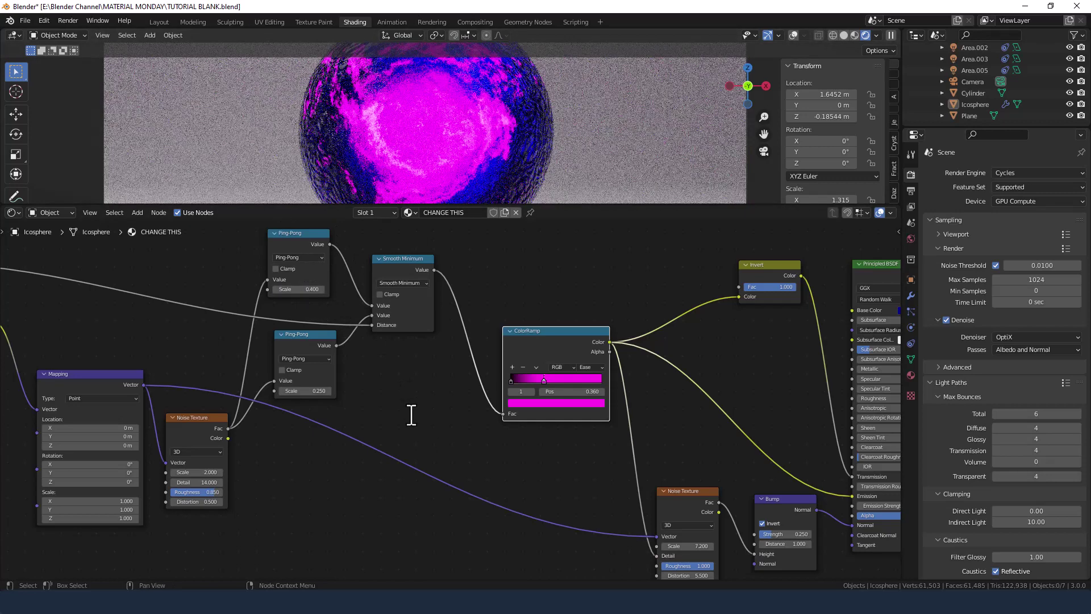
pyautogui.click(301, 290)
pyautogui.write('0.3')
pyautogui.press('Return')
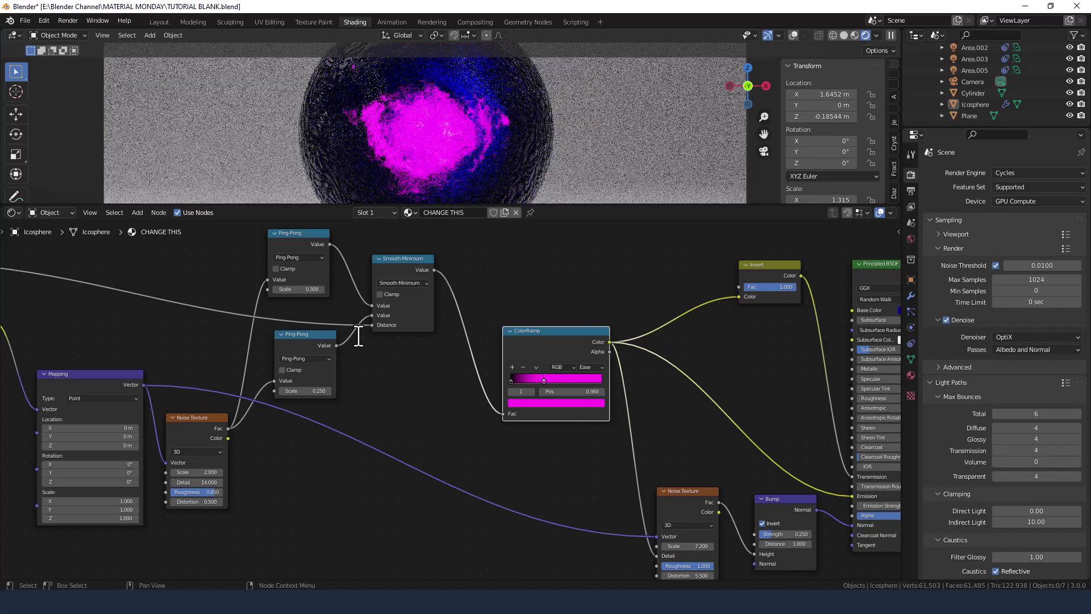
pyautogui.click(310, 291)
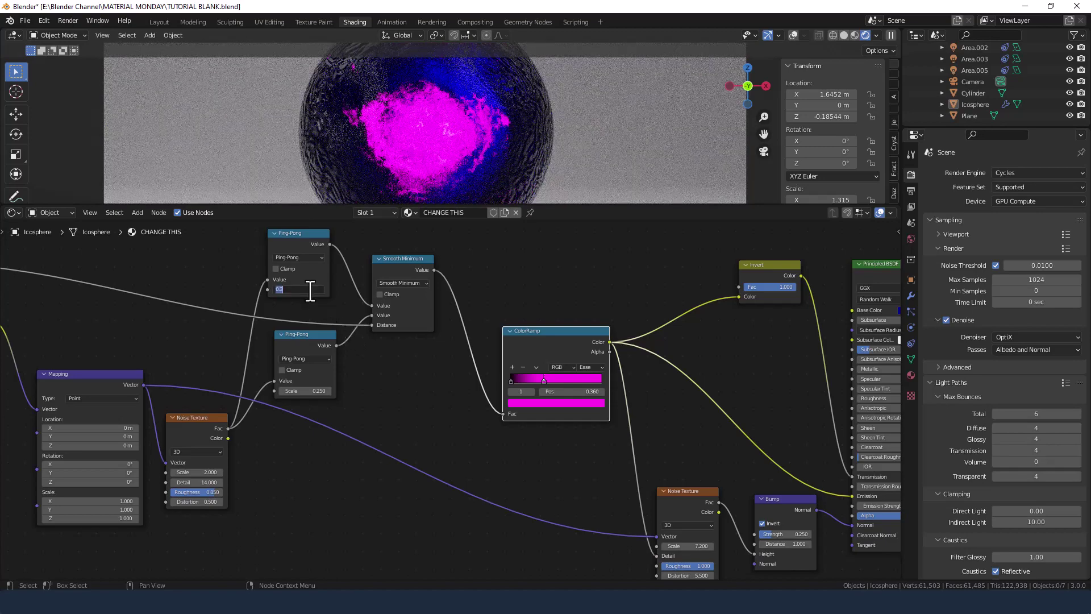
pyautogui.write('0.45')
pyautogui.press('Return')
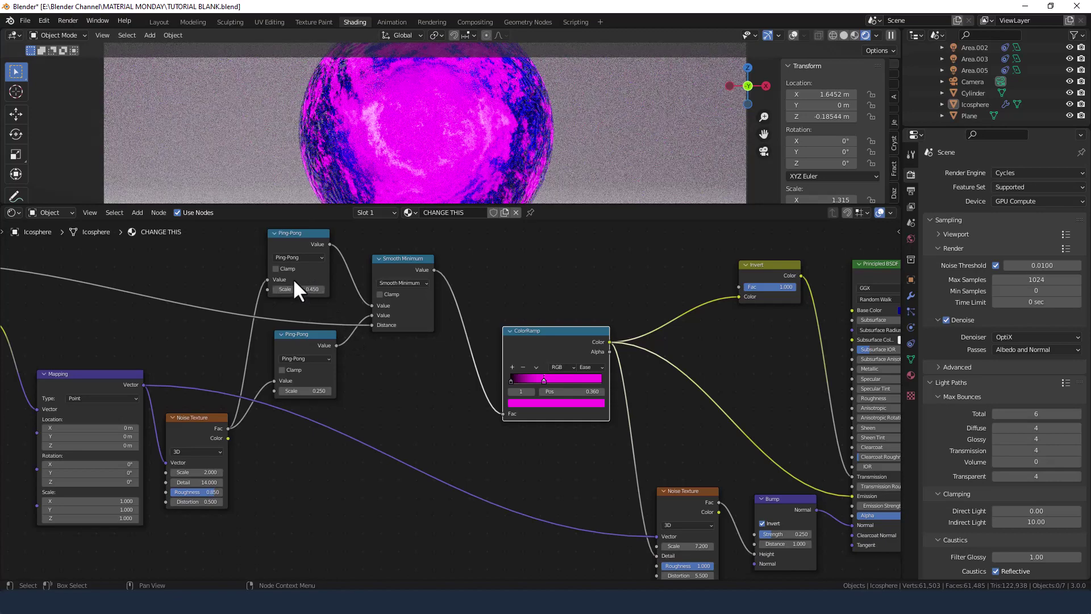
pyautogui.click(297, 289)
pyautogui.write('0.4')
pyautogui.press('Return')
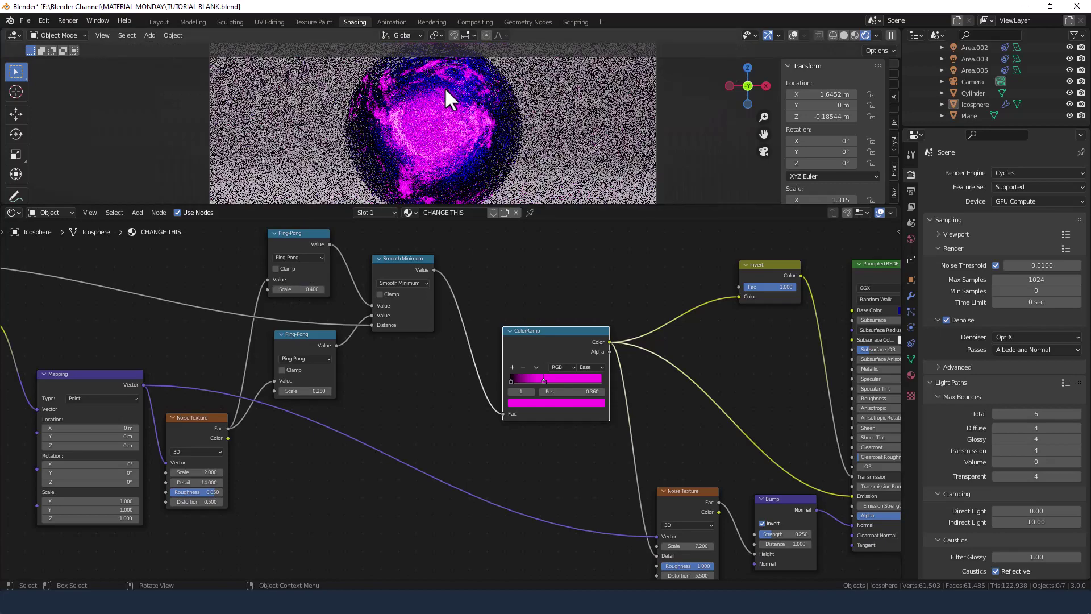
pyautogui.scroll(2, 455, 121)
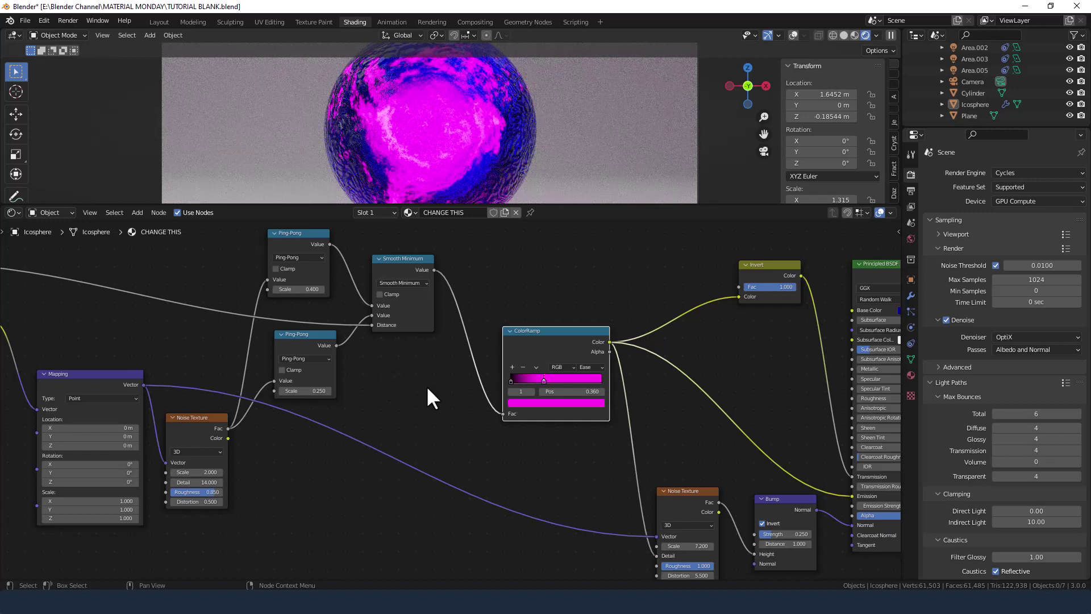
# Slide the ColorRamp stop to 0.191 and raise the upper Ping-Pong Scale to 0.450.
pyautogui.moveTo(426, 387); pyautogui.dragTo(369, 424, button='middle')
pyautogui.moveTo(359, 377)
pyautogui.mouseDown()
pyautogui.moveTo(423, 378)
pyautogui.moveTo(325, 379)
pyautogui.moveTo(350, 380)
pyautogui.moveTo(341, 381)
pyautogui.mouseUp()
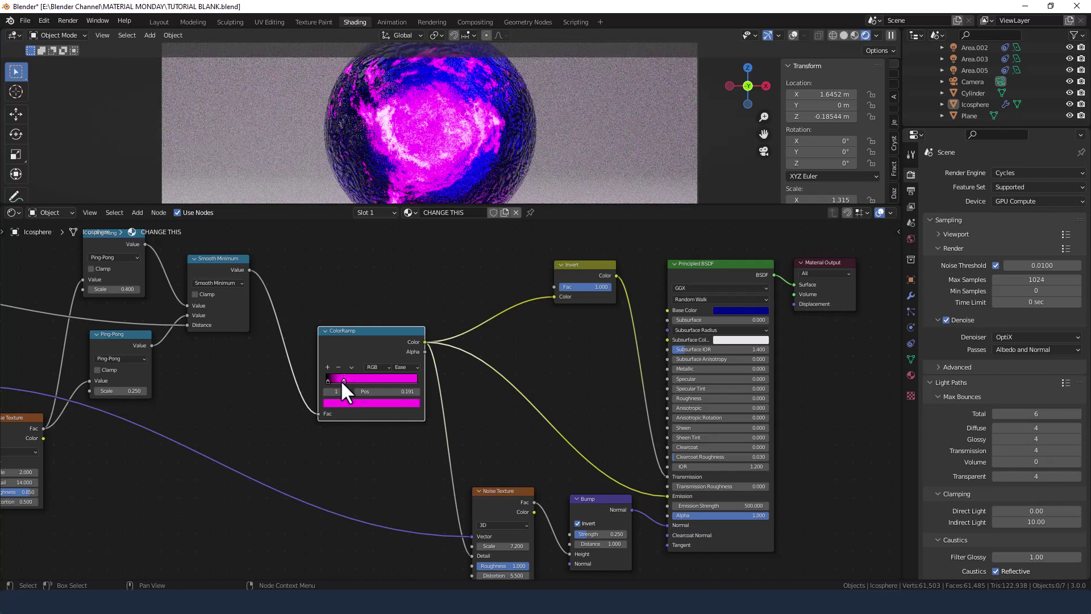
pyautogui.moveTo(112, 291); pyautogui.dragTo(217, 330)
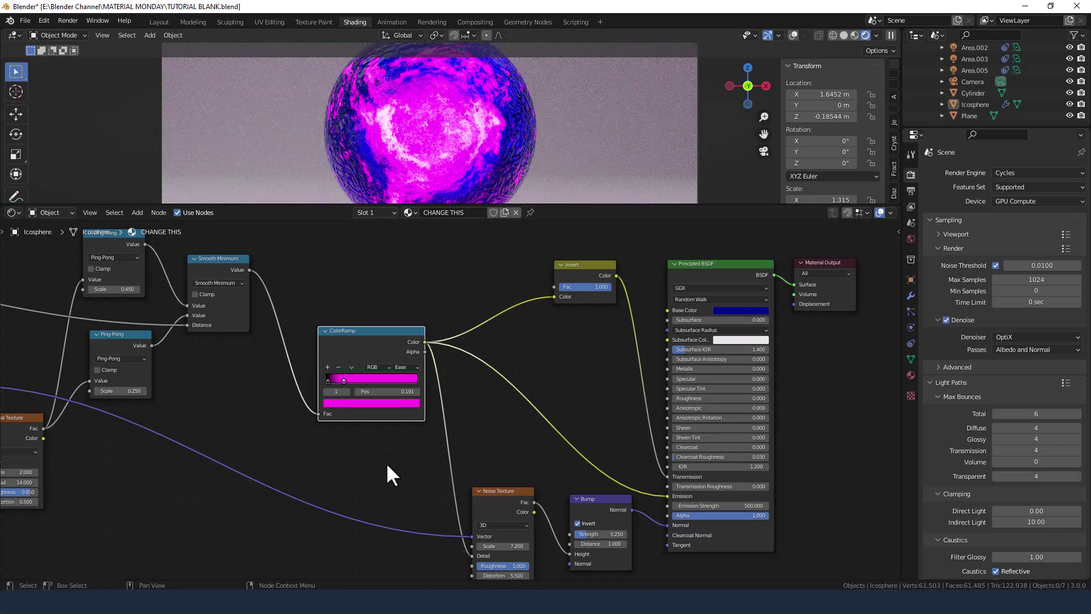
pyautogui.moveTo(395, 461); pyautogui.dragTo(361, 407, button='middle')
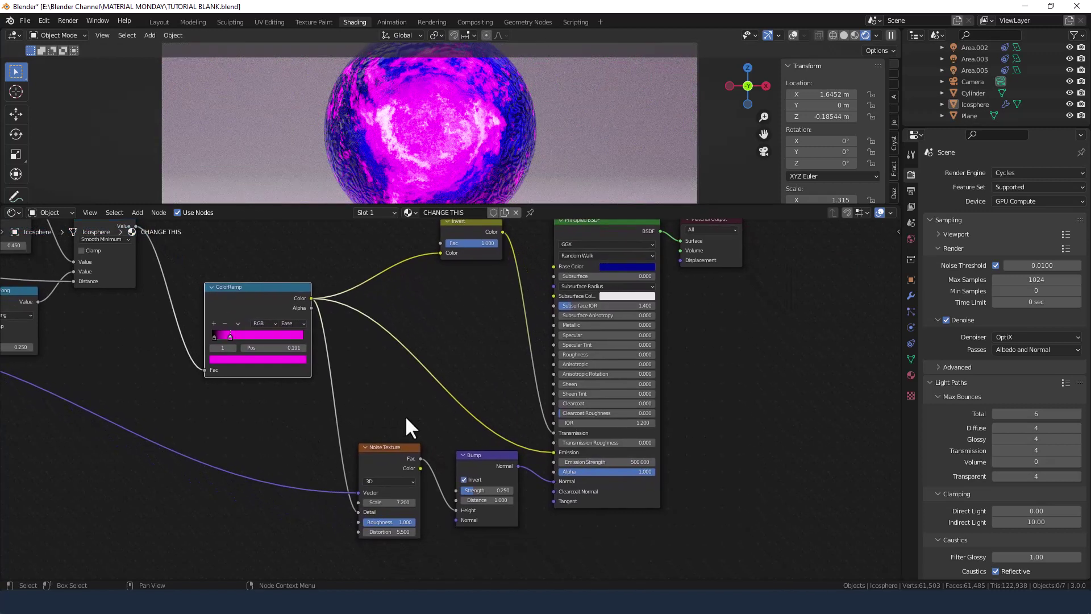
# Raise the vein Noise Texture Scale to 8.4, adjust its Roughness, and set Distortion to 5.5.
pyautogui.moveTo(391, 502); pyautogui.dragTo(412, 503)
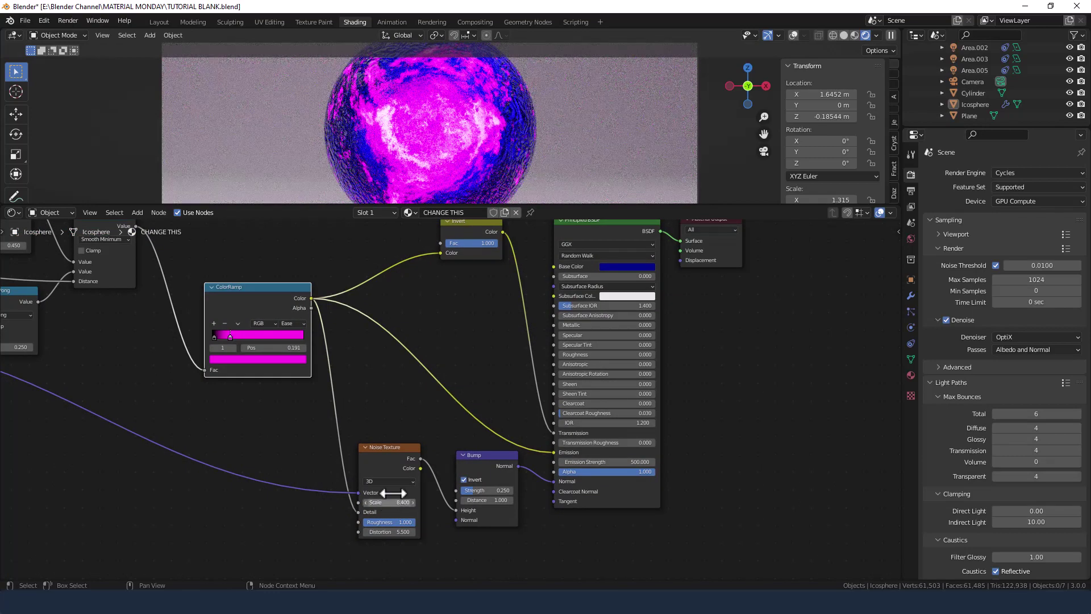
pyautogui.scroll(-2, 445, 50)
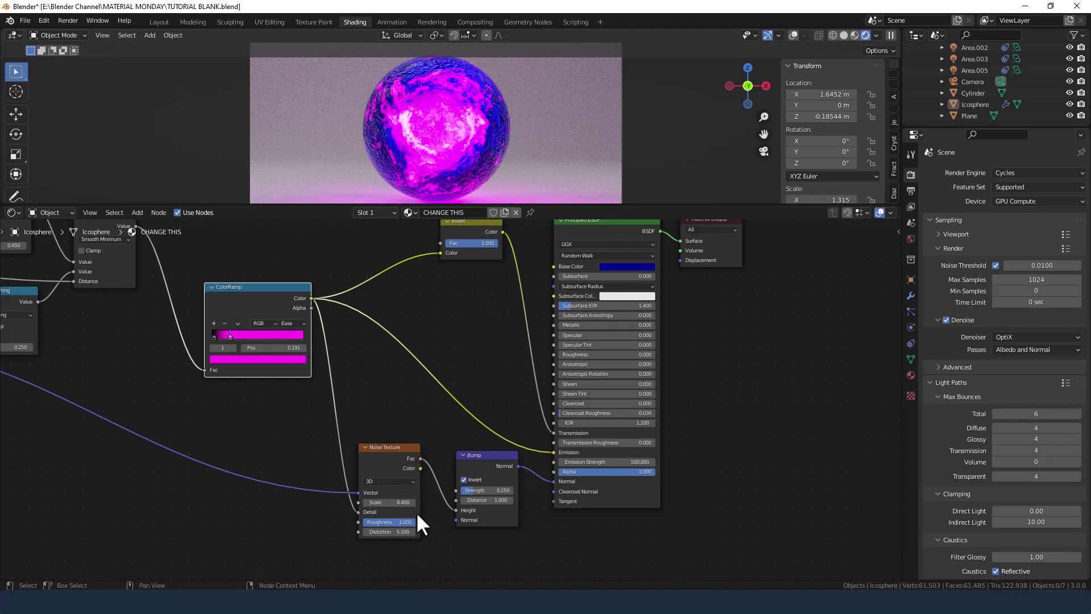
pyautogui.moveTo(415, 522); pyautogui.dragTo(393, 533)
pyautogui.click(393, 532)
pyautogui.write('5')
pyautogui.press('Return')
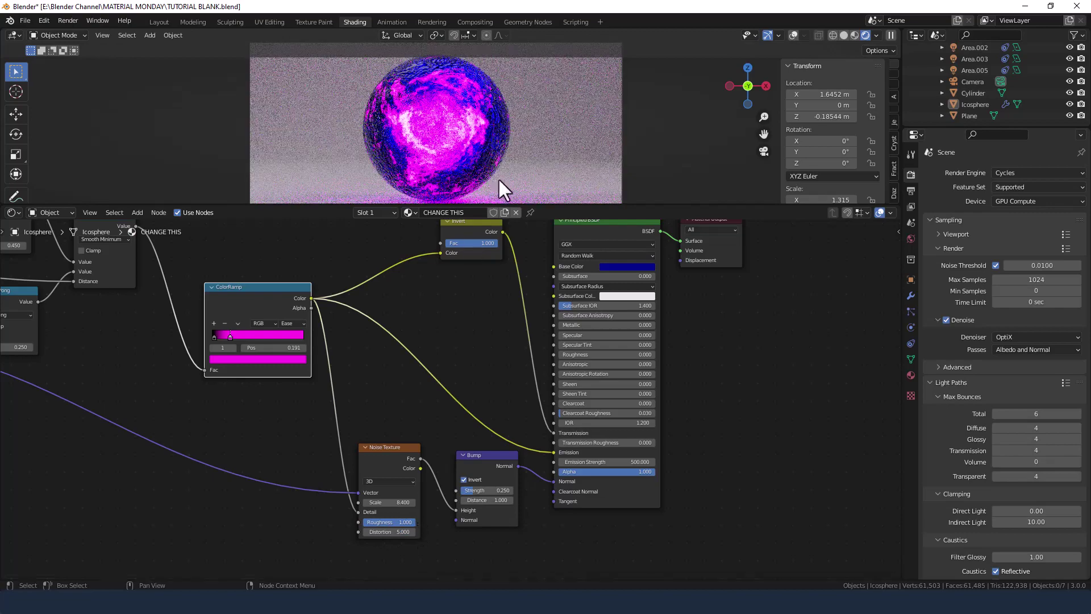
pyautogui.scroll(4, 442, 108)
pyautogui.scroll(-3, 442, 107)
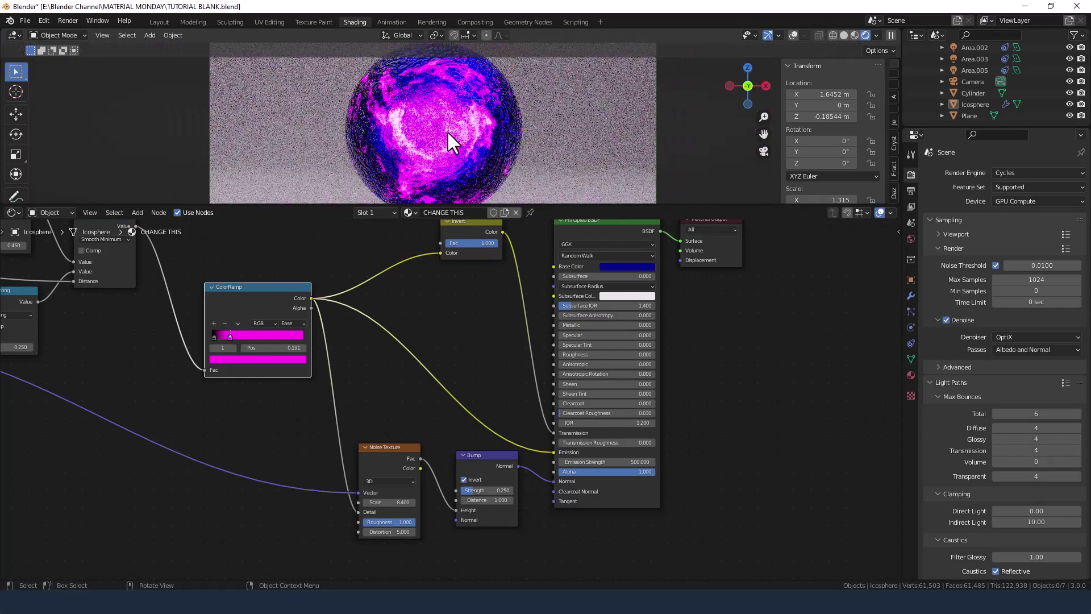
pyautogui.scroll(-2, 461, 499)
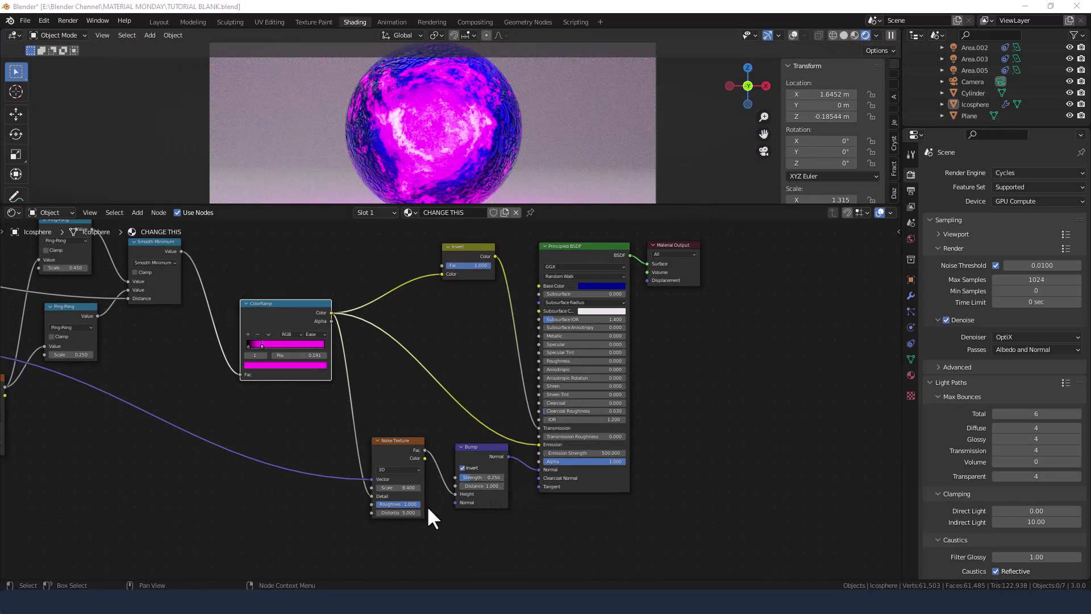
pyautogui.moveTo(398, 512); pyautogui.dragTo(498, 518)
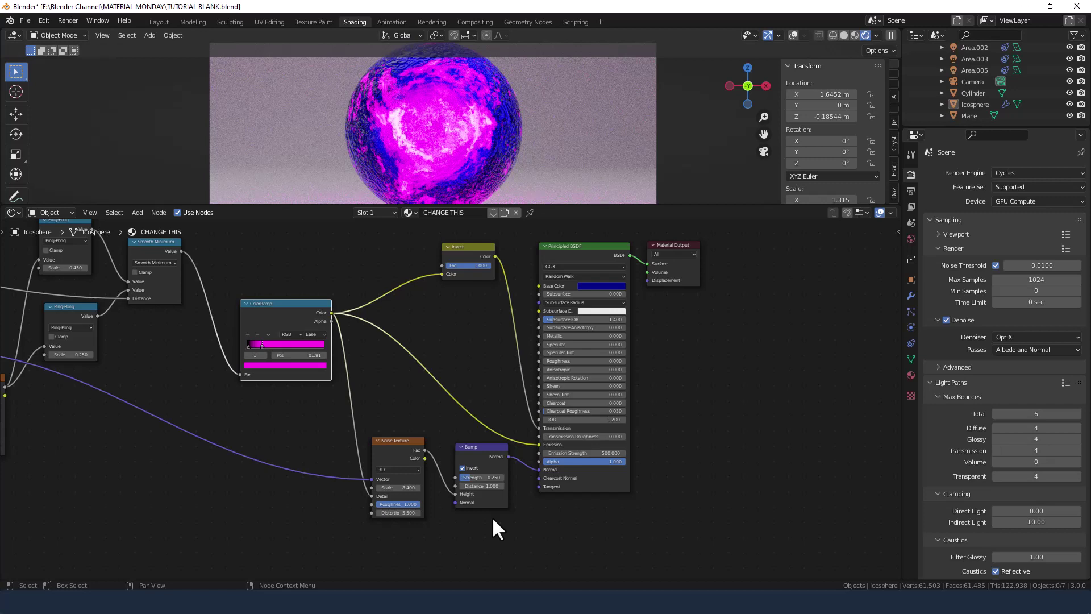
# Set the Bump node's Distance to 0.5 and frame the whole node tree.
pyautogui.doubleClick(481, 486)
pyautogui.write('.5')
pyautogui.press('Return')
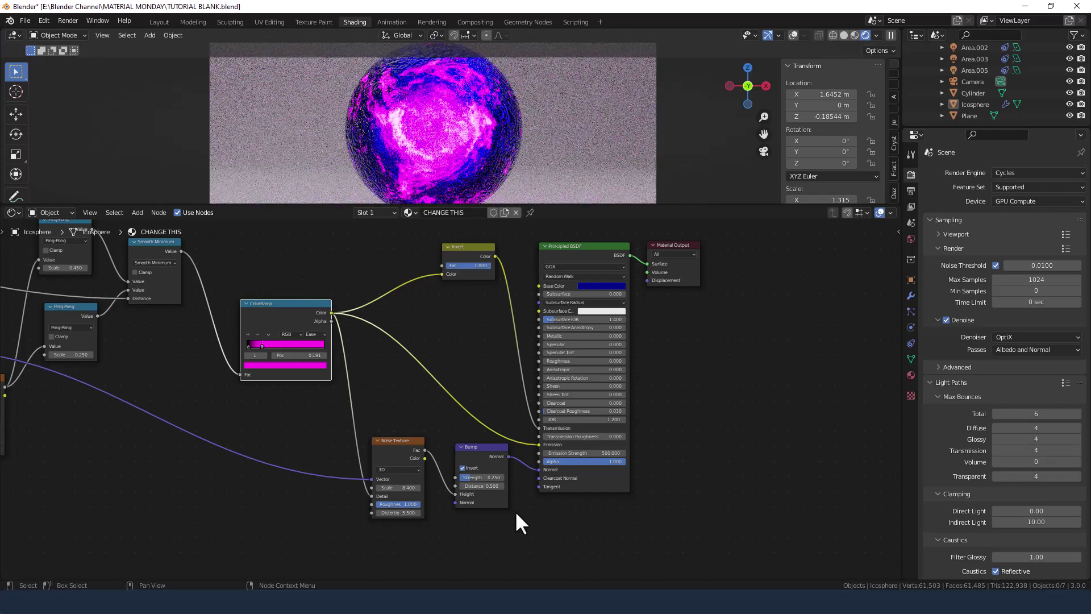
pyautogui.scroll(2, 468, 382)
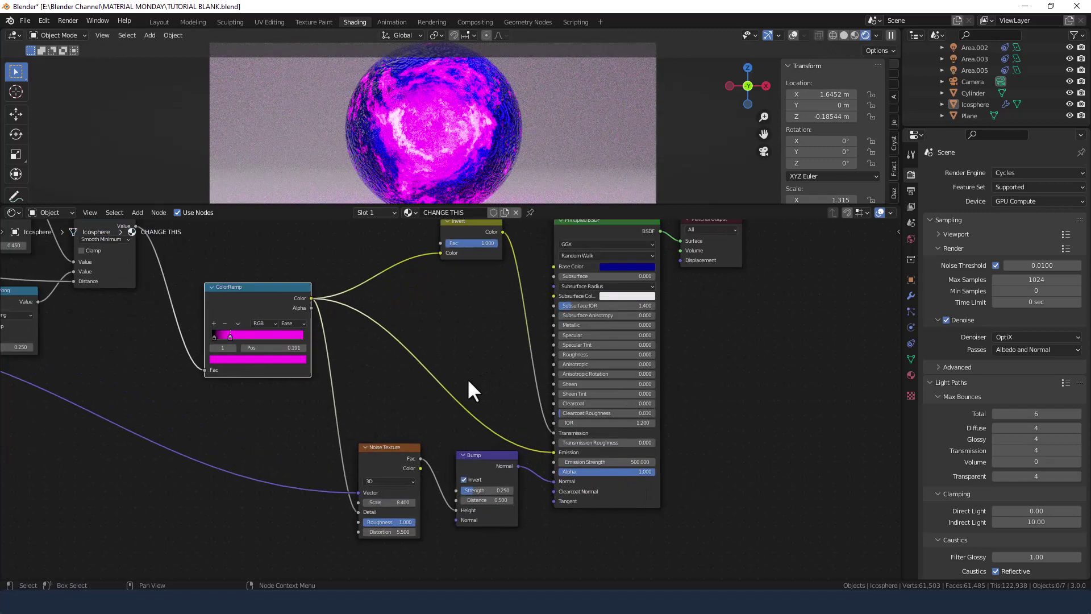
pyautogui.moveTo(476, 353); pyautogui.dragTo(686, 381, button='middle')
pyautogui.scroll(-3, 403, 396)
pyautogui.scroll(1, 687, 381)
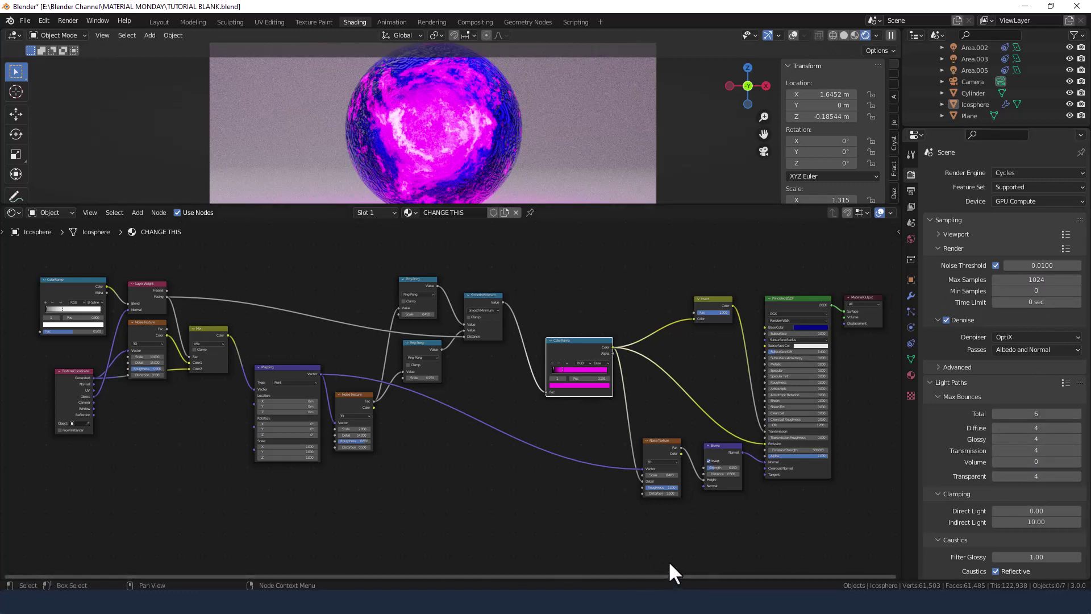
# Render the final Cycles image of the glowing pink orb via Render > Render Image.
pyautogui.click(67, 22)
pyautogui.click(67, 29)
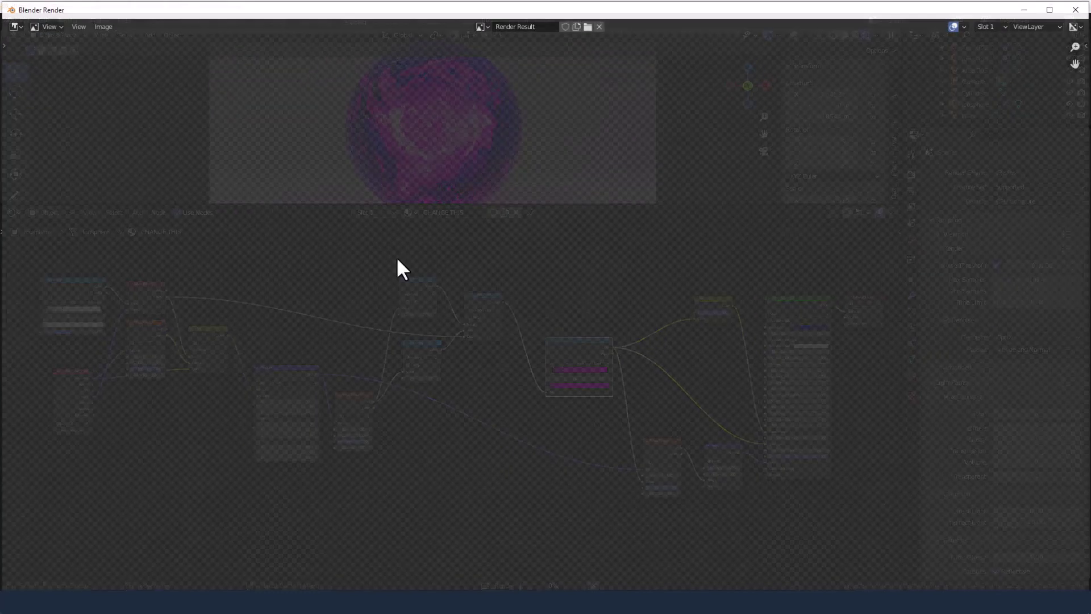